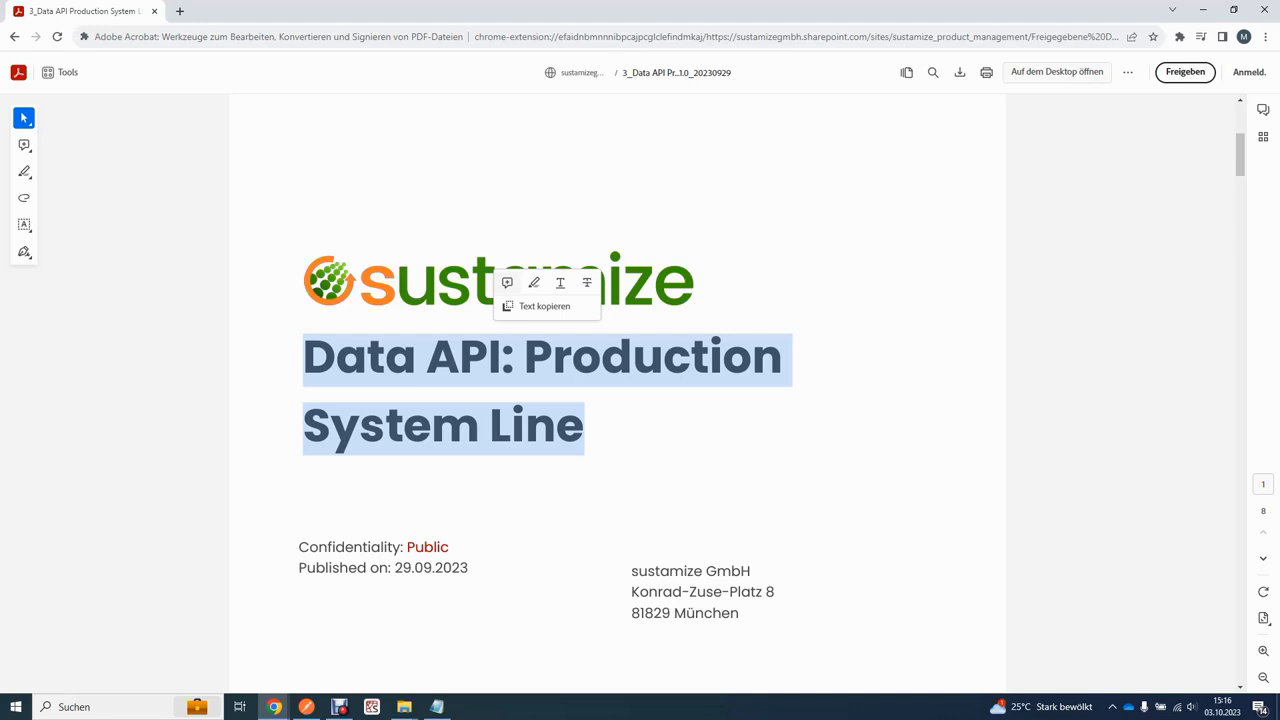
# Step: Scroll the Data API PDF from its title page down to the contents on page 2
pyautogui.scroll(-10, 617, 400)
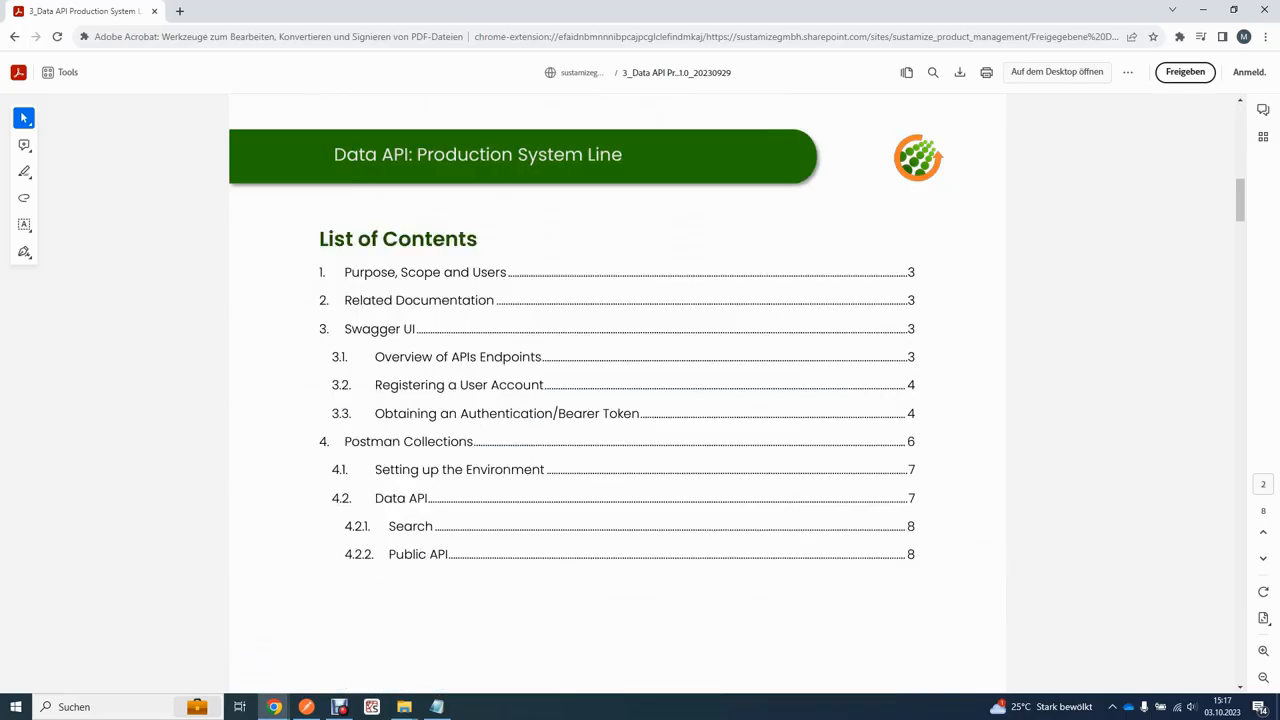
# Step: Scroll the PDF past the contents to the section 3.1 endpoints table
pyautogui.scroll(-10, 617, 400)
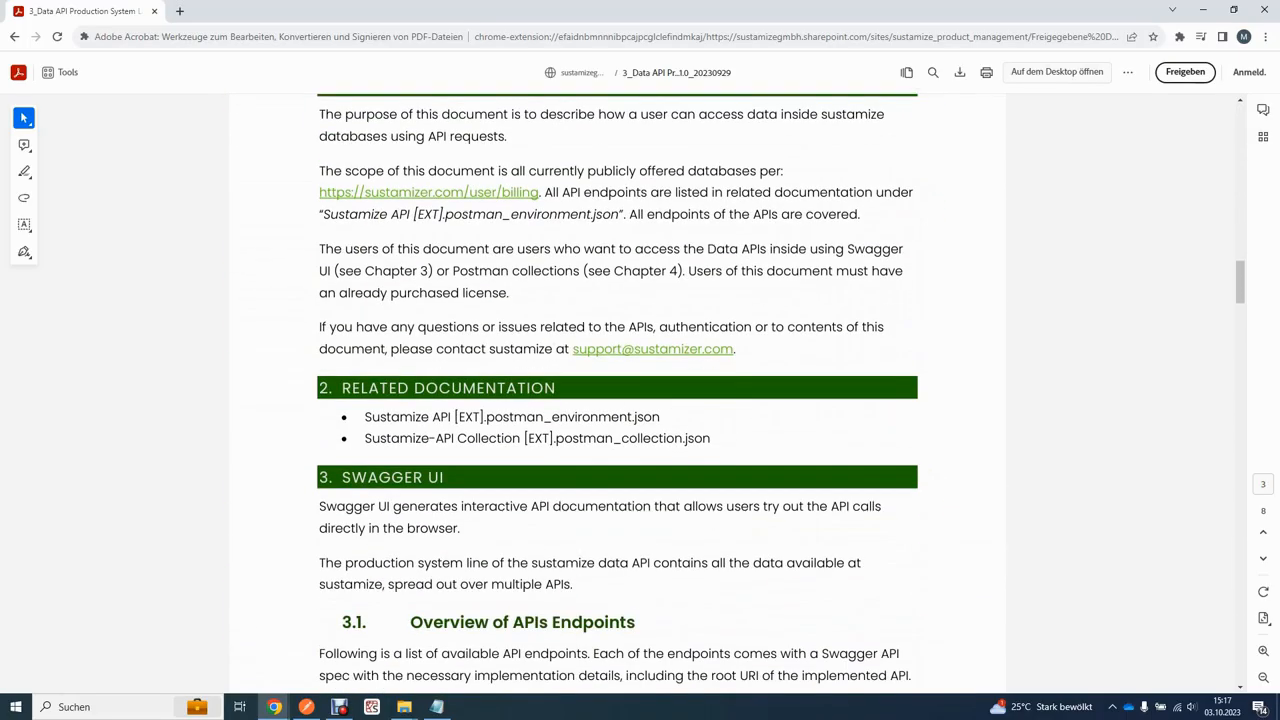
pyautogui.scroll(3, 617, 400)
pyautogui.scroll(-8, 617, 400)
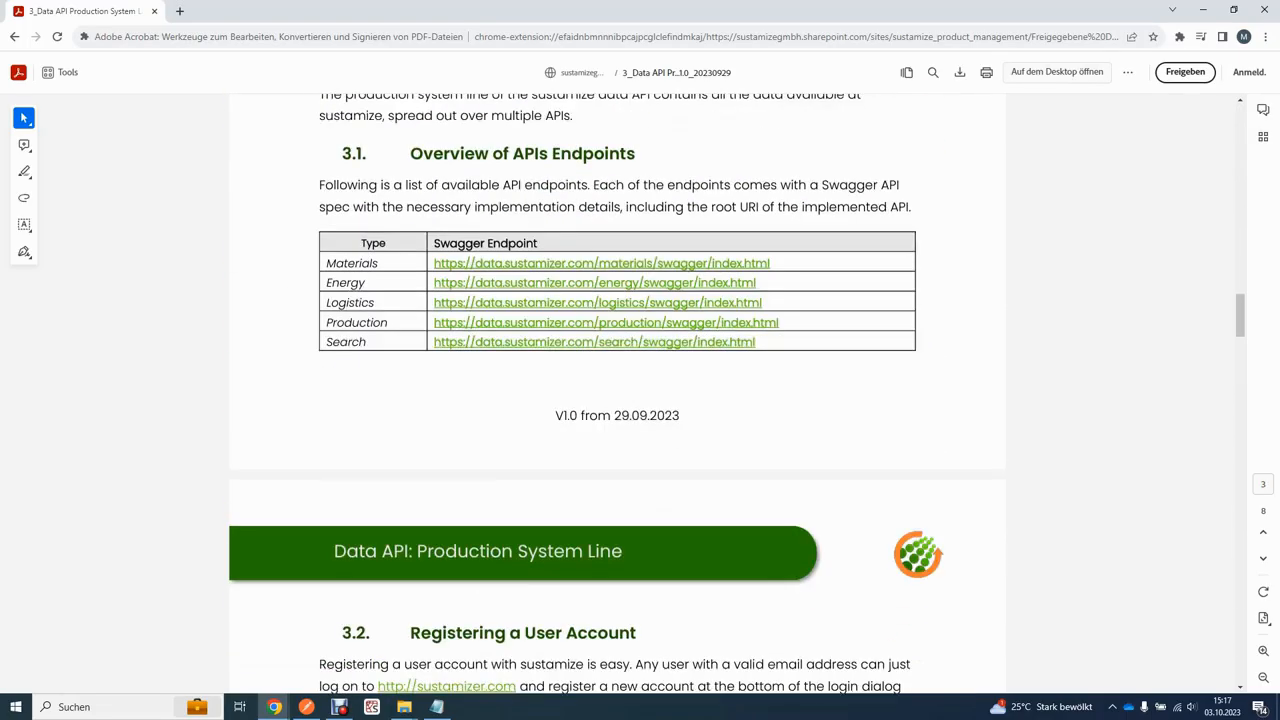
pyautogui.scroll(5, 617, 400)
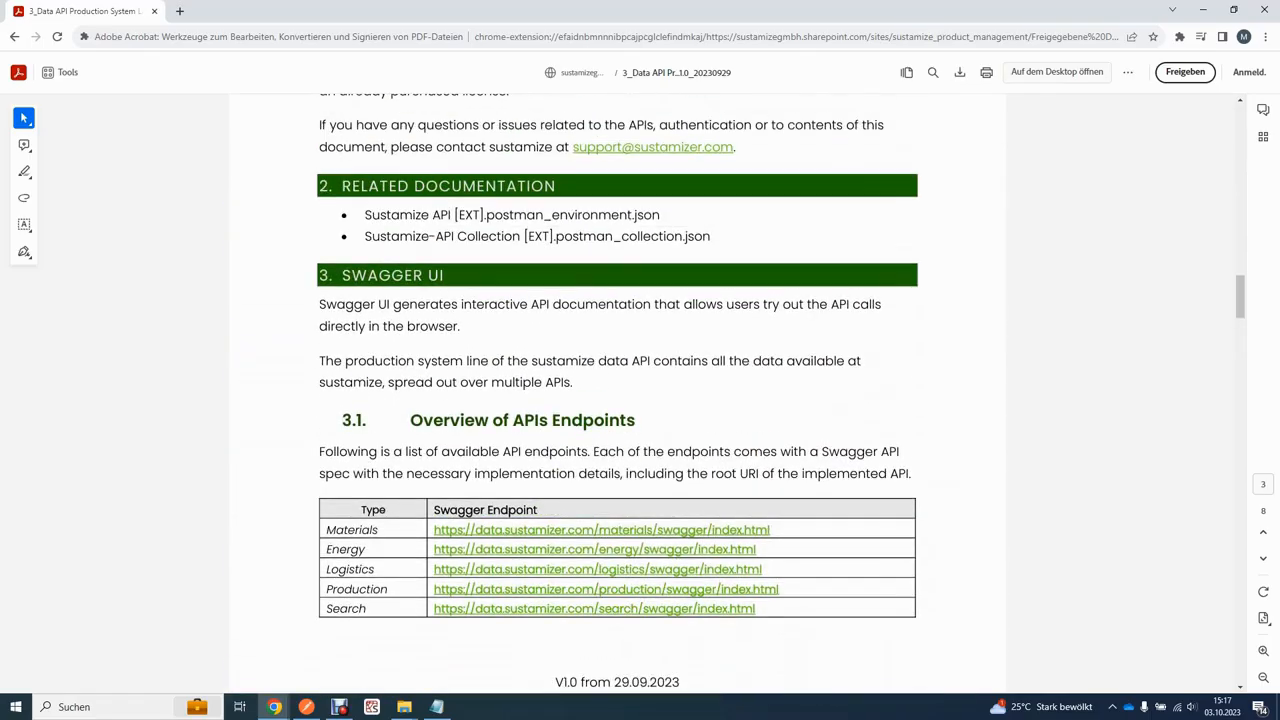
pyautogui.scroll(-3, 617, 400)
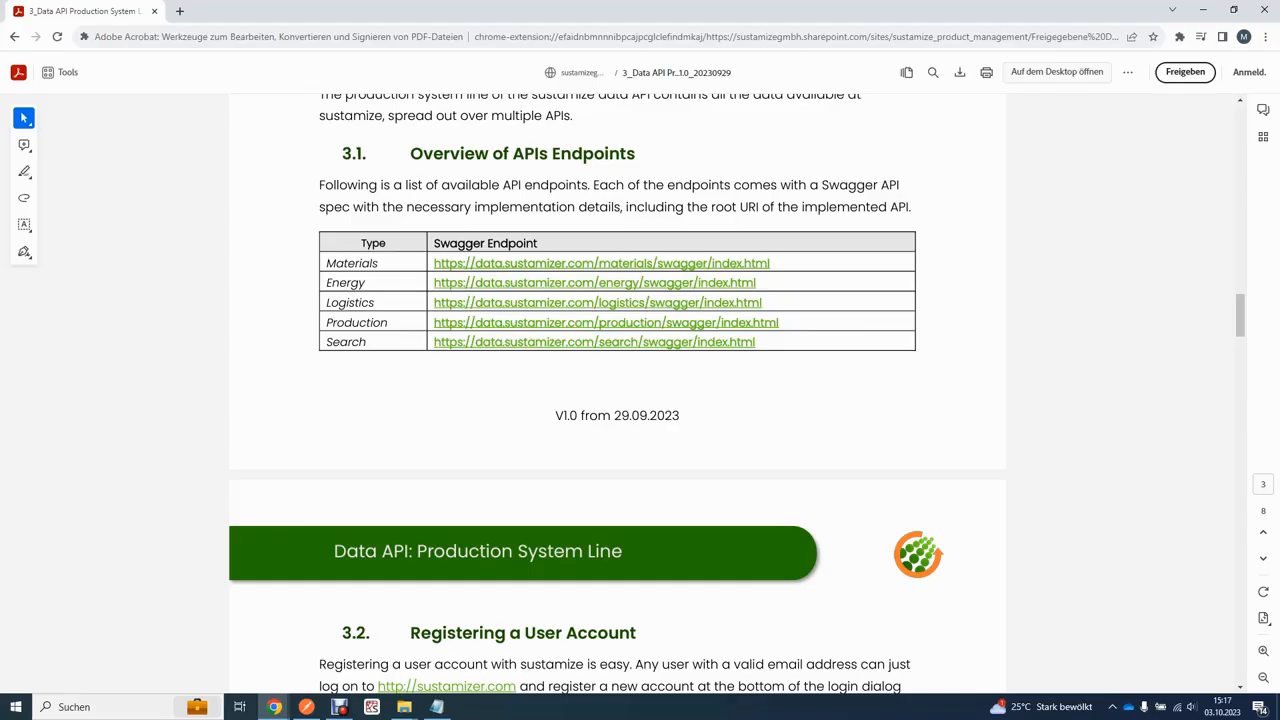
pyautogui.scroll(-3, 617, 390)
pyautogui.scroll(1, 617, 390)
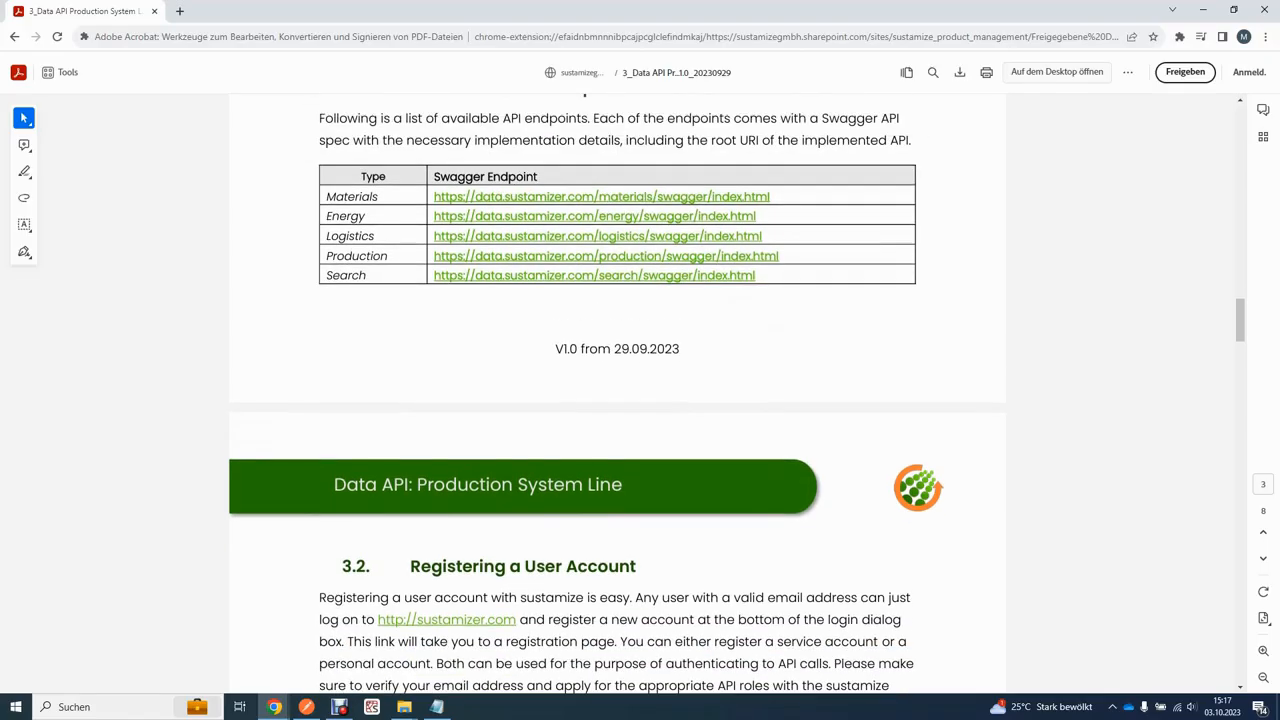
pyautogui.scroll(-4, 617, 390)
pyautogui.scroll(4, 617, 390)
# Step: Scroll through sections 3.2 and 3.3, briefly highlighting the Registering and Obtaining Token headings
pyautogui.scroll(-5, 617, 398)
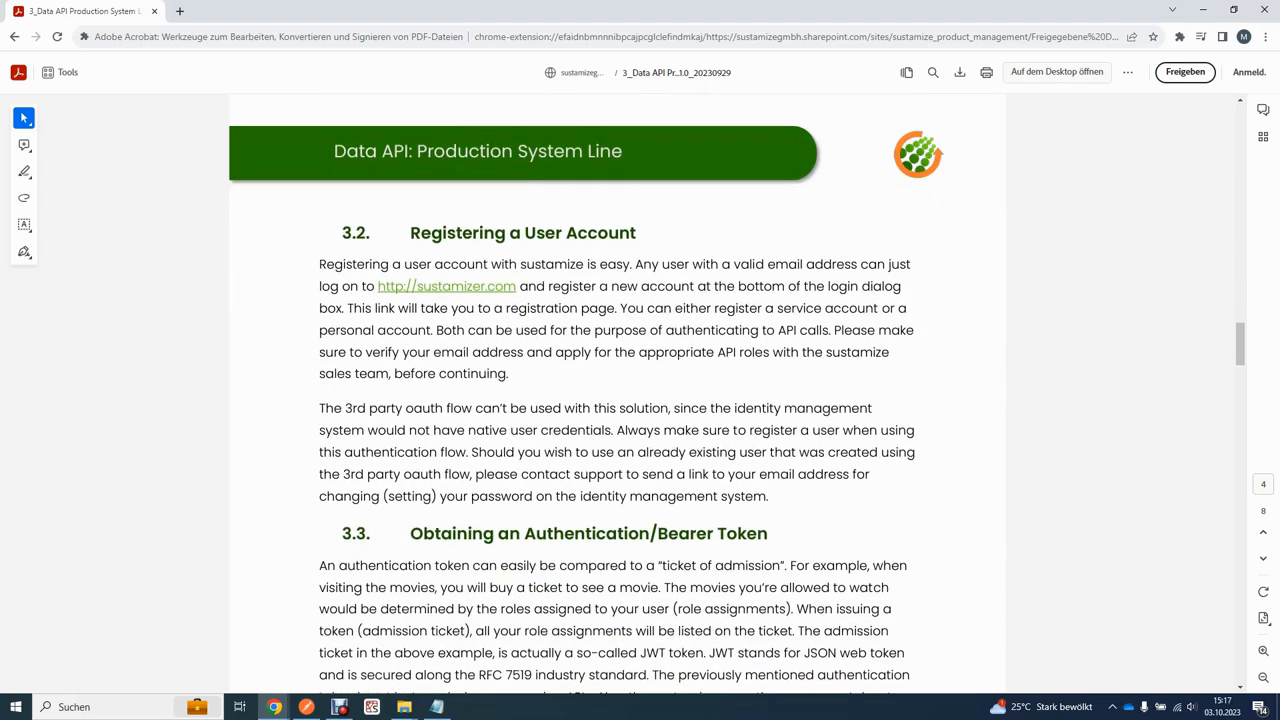
pyautogui.moveTo(411, 234); pyautogui.dragTo(588, 234)
pyautogui.click(590, 236)
pyautogui.scroll(-2, 640, 400)
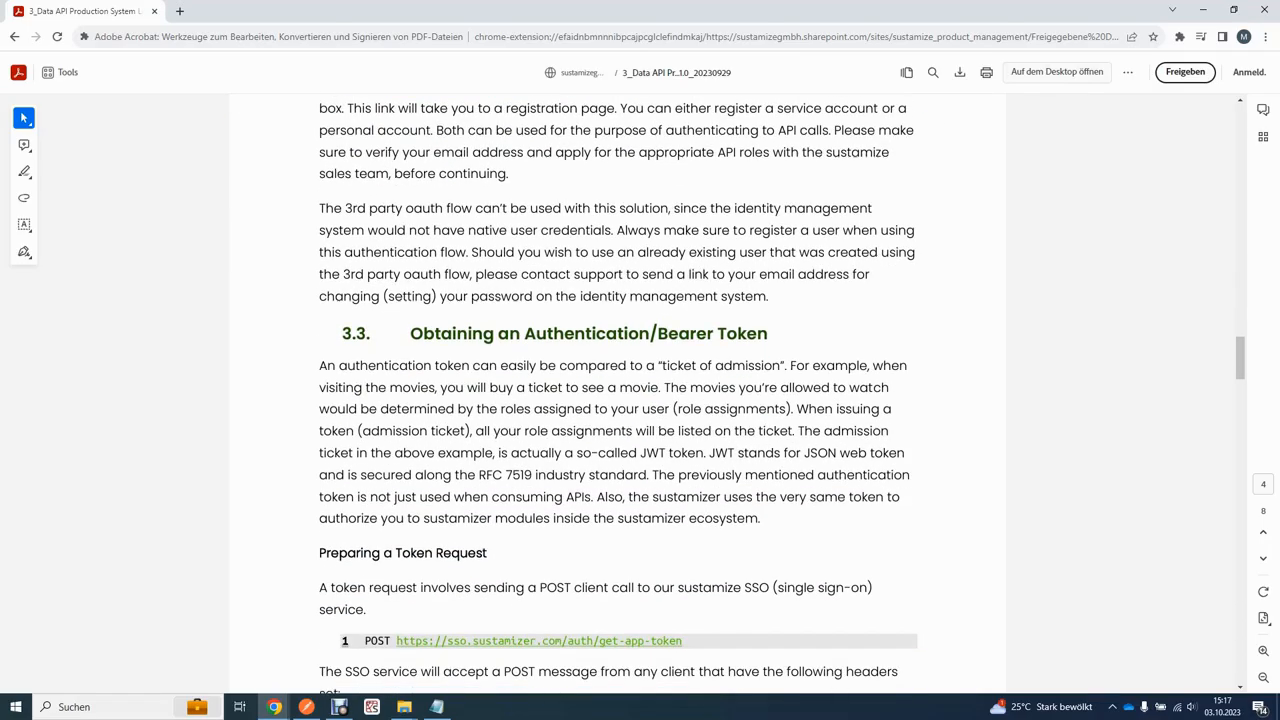
pyautogui.moveTo(768, 334); pyautogui.dragTo(552, 335)
pyautogui.click(552, 350)
pyautogui.scroll(-1, 552, 370)
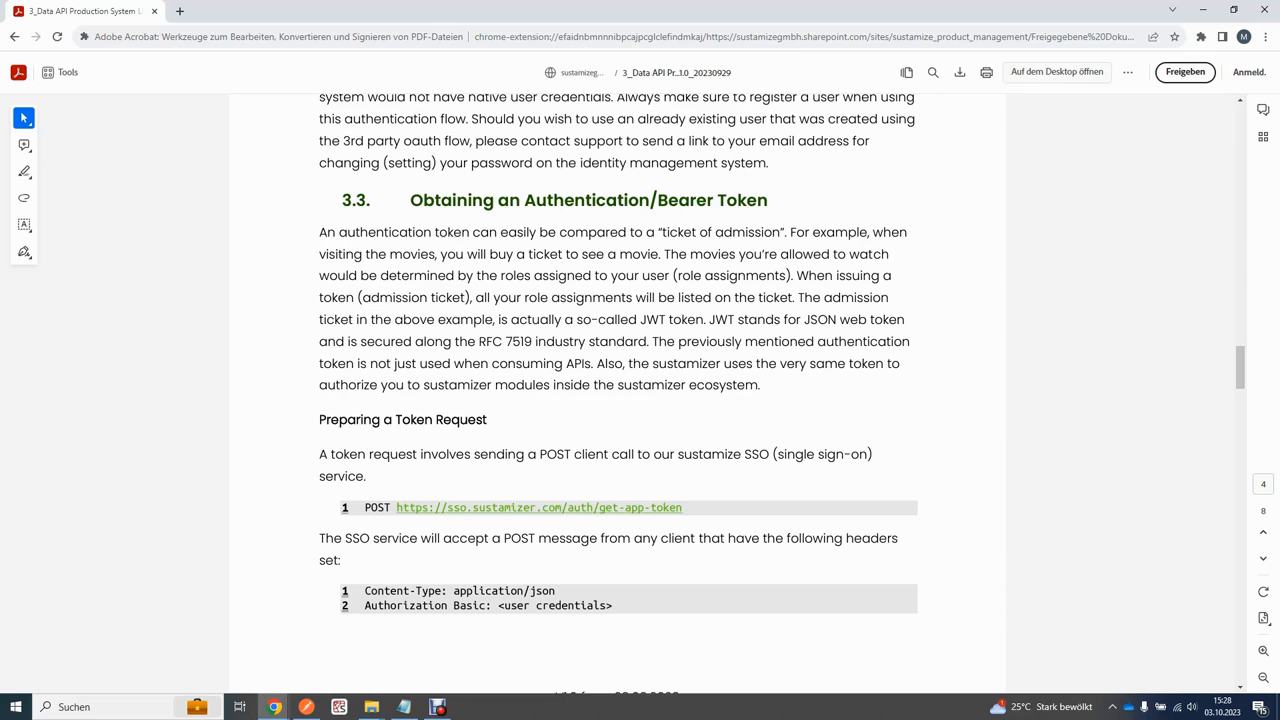
# Step: Copy the POST token request URL under Preparing a Token Request and bring Postman forward
pyautogui.moveTo(696, 507); pyautogui.dragTo(396, 507)
pyautogui.click(392, 507)
pyautogui.click(306, 707)
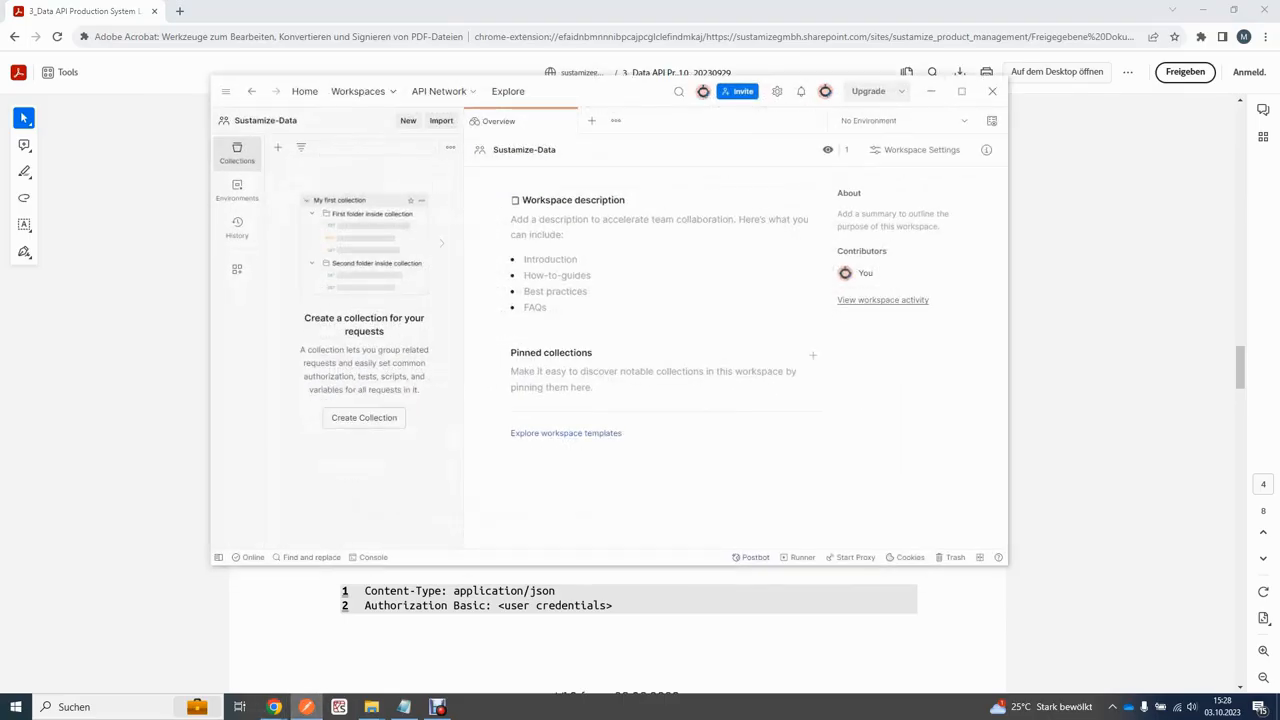
# Step: Create a blank collection in the Sustamize-Data workspace and rename it 'Sustamize'
pyautogui.moveTo(589, 97); pyautogui.dragTo(896, 87)
pyautogui.click(584, 137)
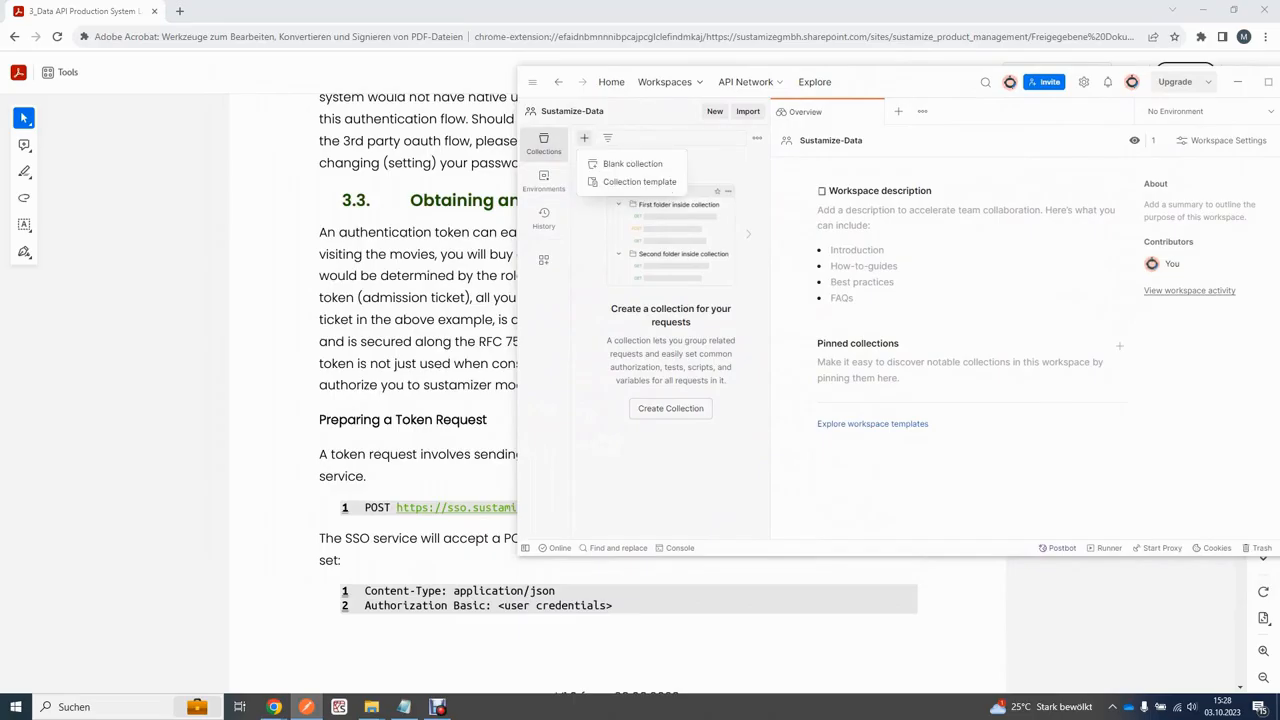
pyautogui.click(630, 163)
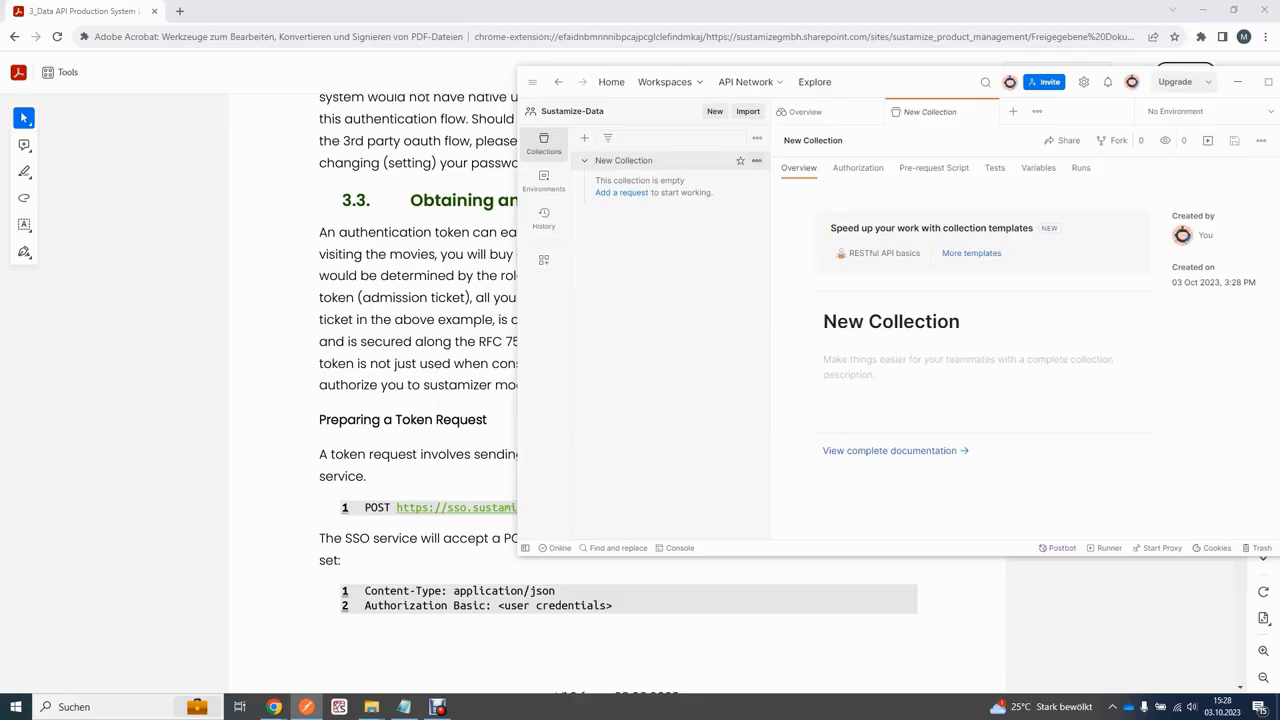
pyautogui.click(757, 161)
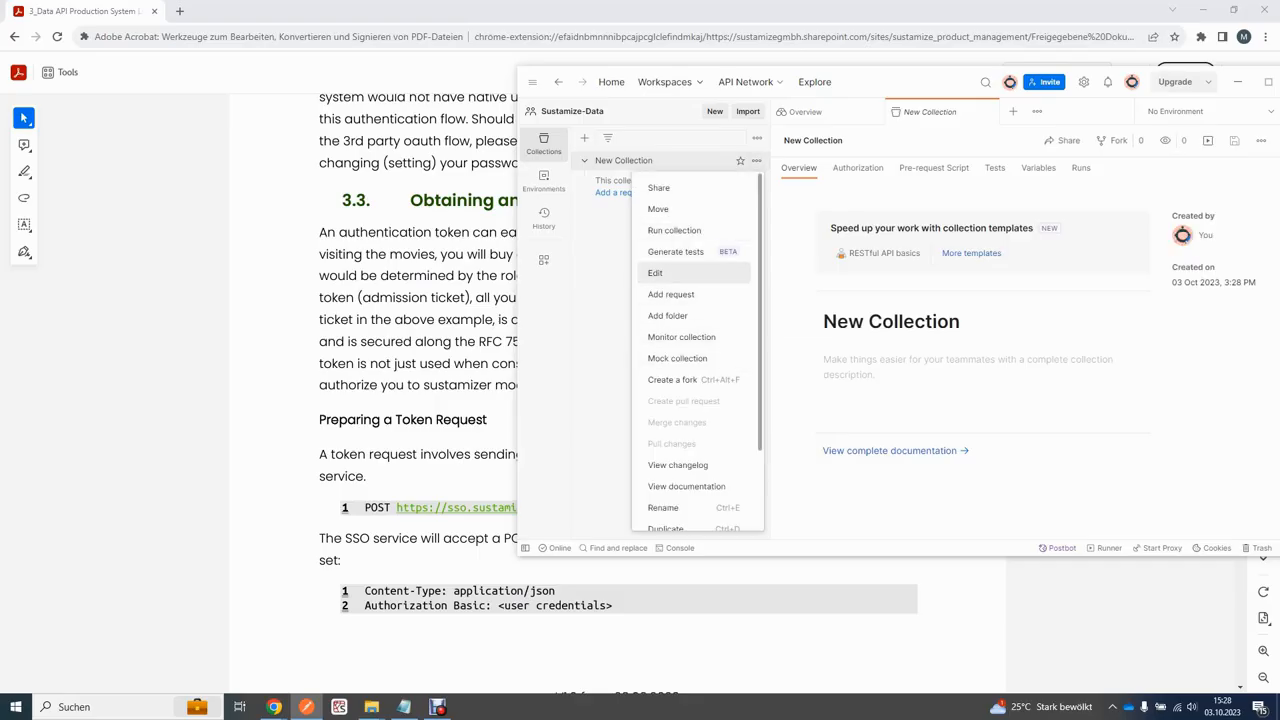
pyautogui.scroll(-1, 690, 441)
pyautogui.click(663, 441)
pyautogui.write('Sustamize')
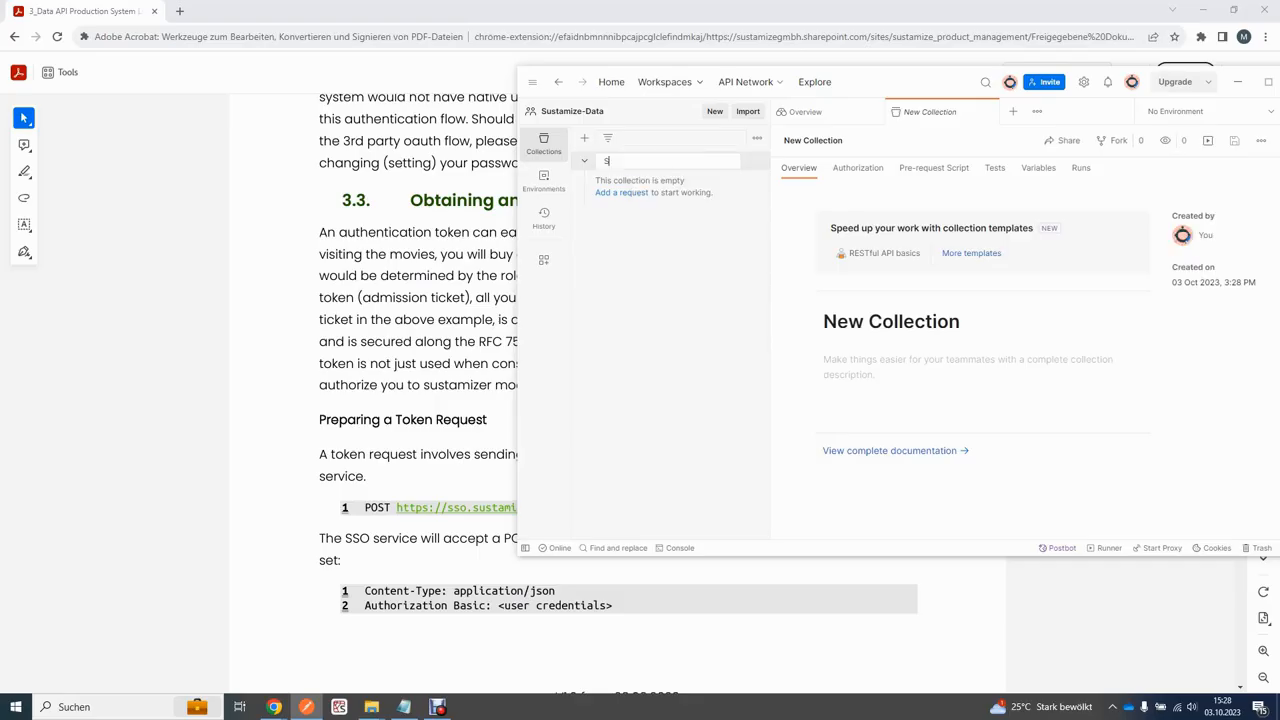
pyautogui.press('Return')
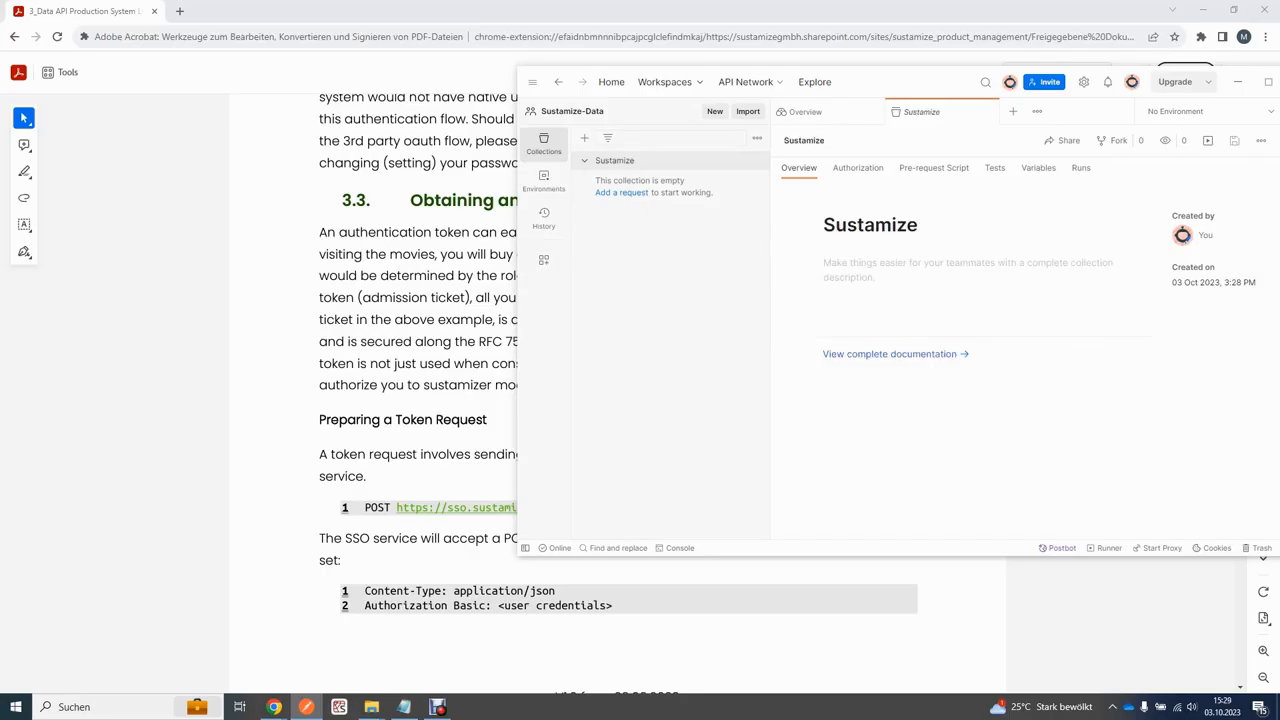
pyautogui.moveTo(886, 82); pyautogui.dragTo(1011, 97)
pyautogui.scroll(-1, 480, 400)
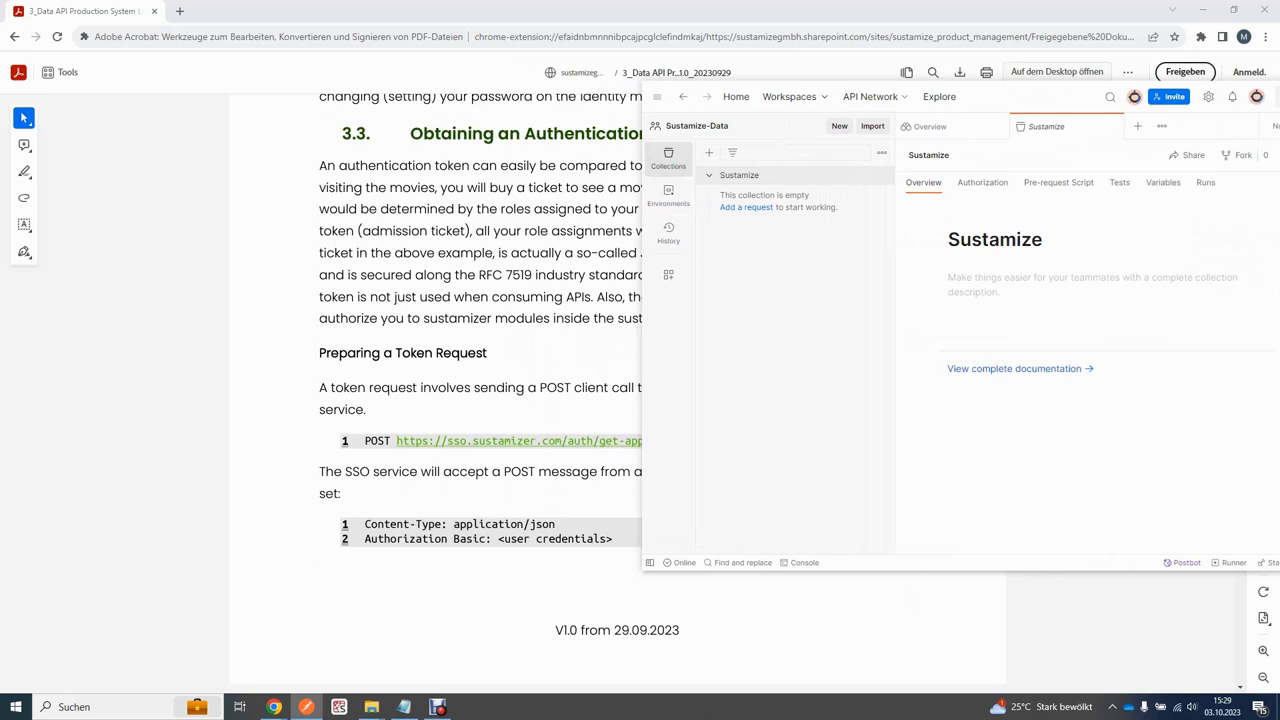
# Step: Add a new request to the Sustamize collection named 'Get Auth Token'
pyautogui.moveTo(996, 99); pyautogui.dragTo(974, 46)
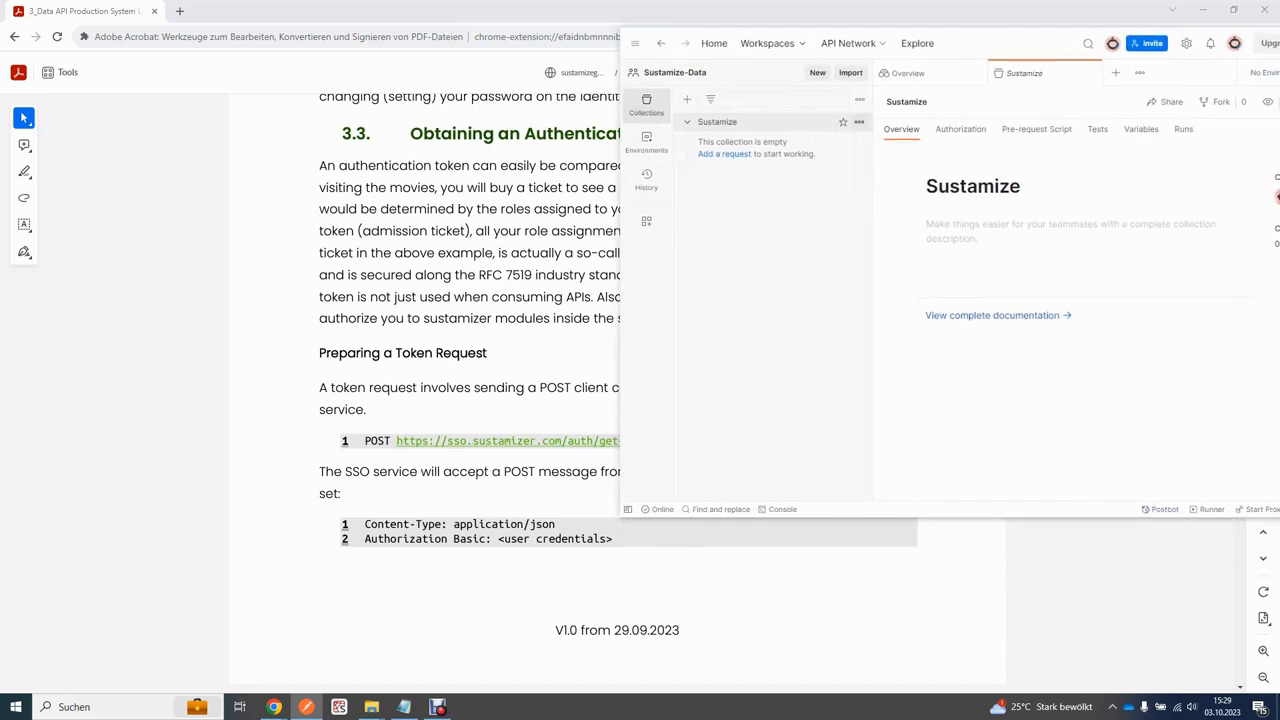
pyautogui.click(859, 121)
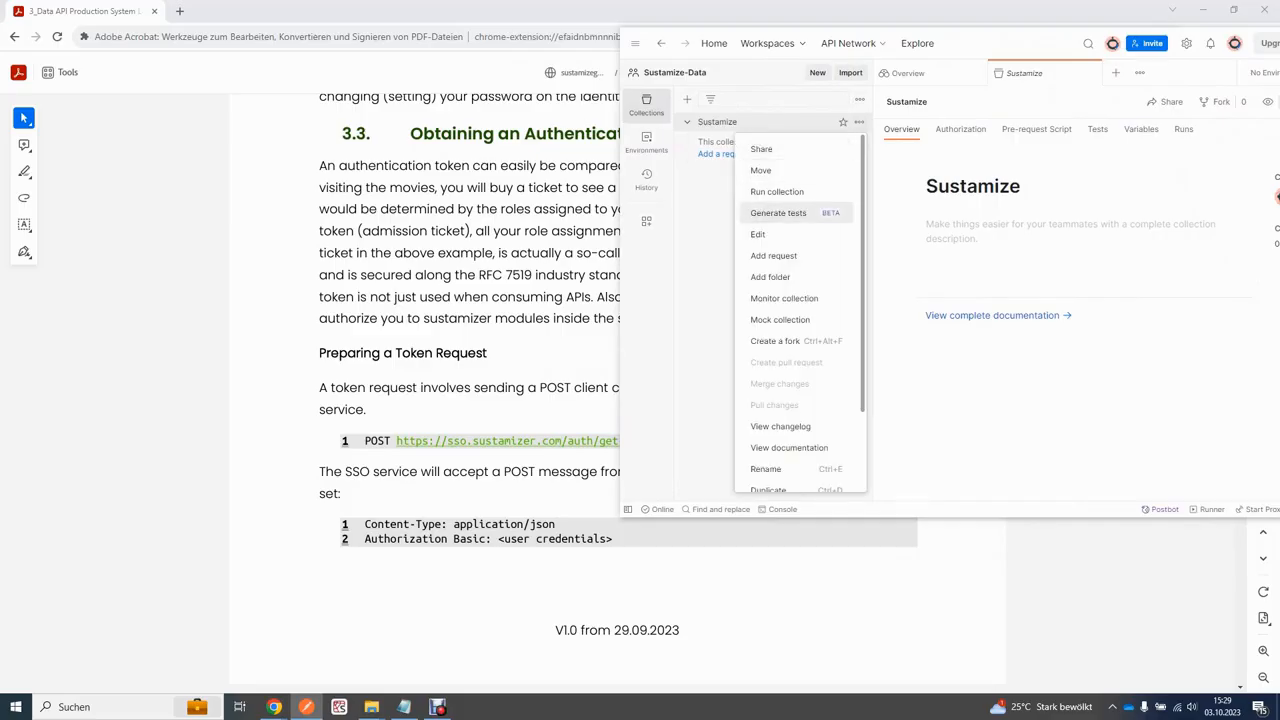
pyautogui.click(773, 255)
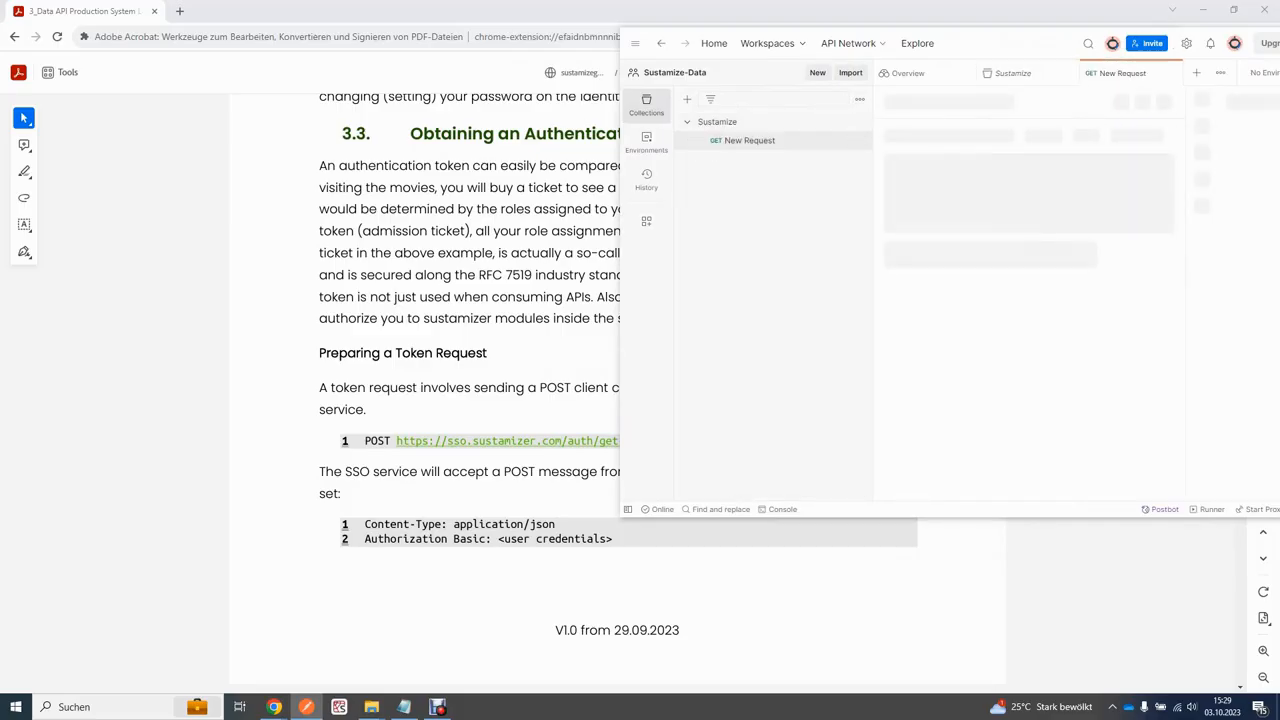
pyautogui.click(919, 137)
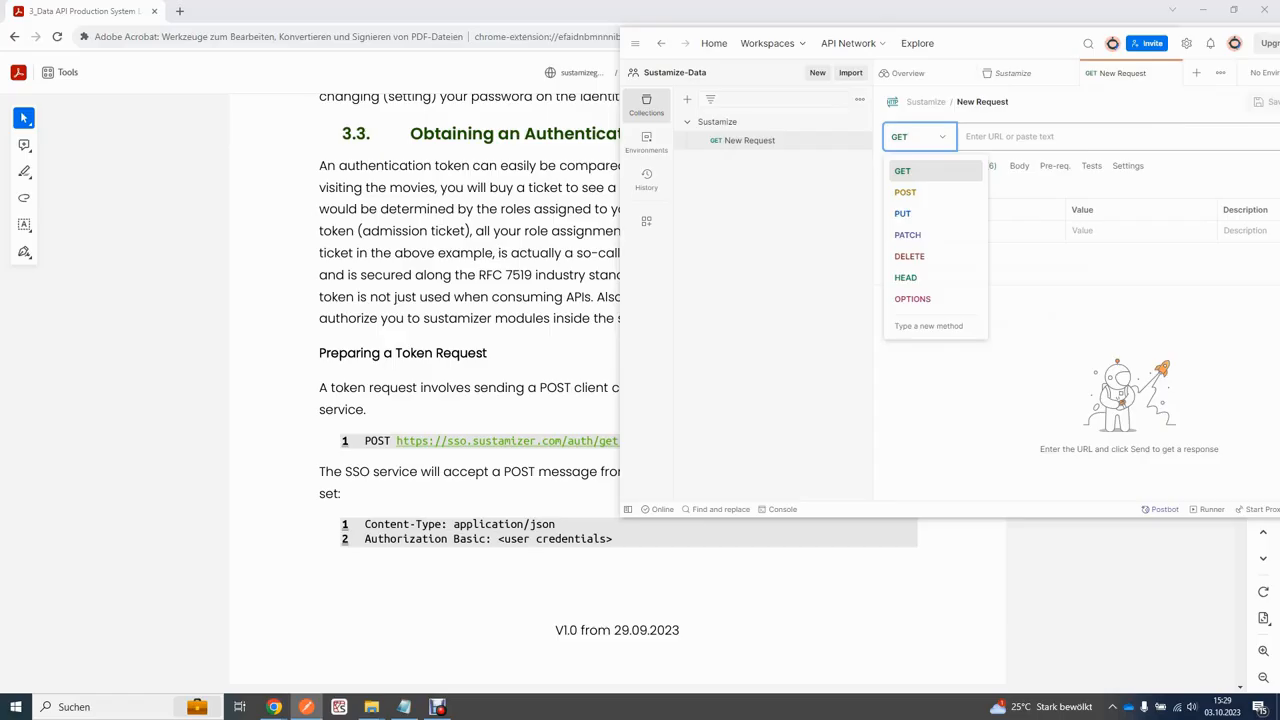
pyautogui.click(982, 102)
pyautogui.write('Get AP')
pyautogui.press('BackSpace')
pyautogui.write('uth Token')
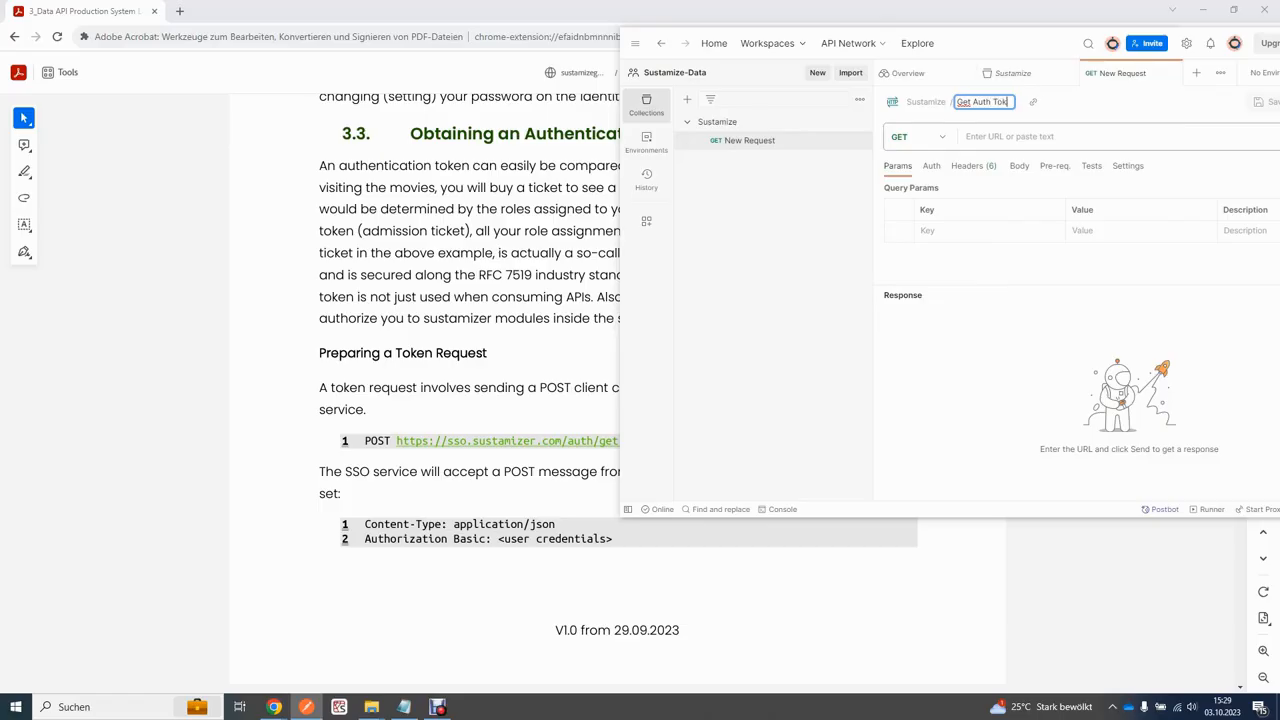
pyautogui.press('Return')
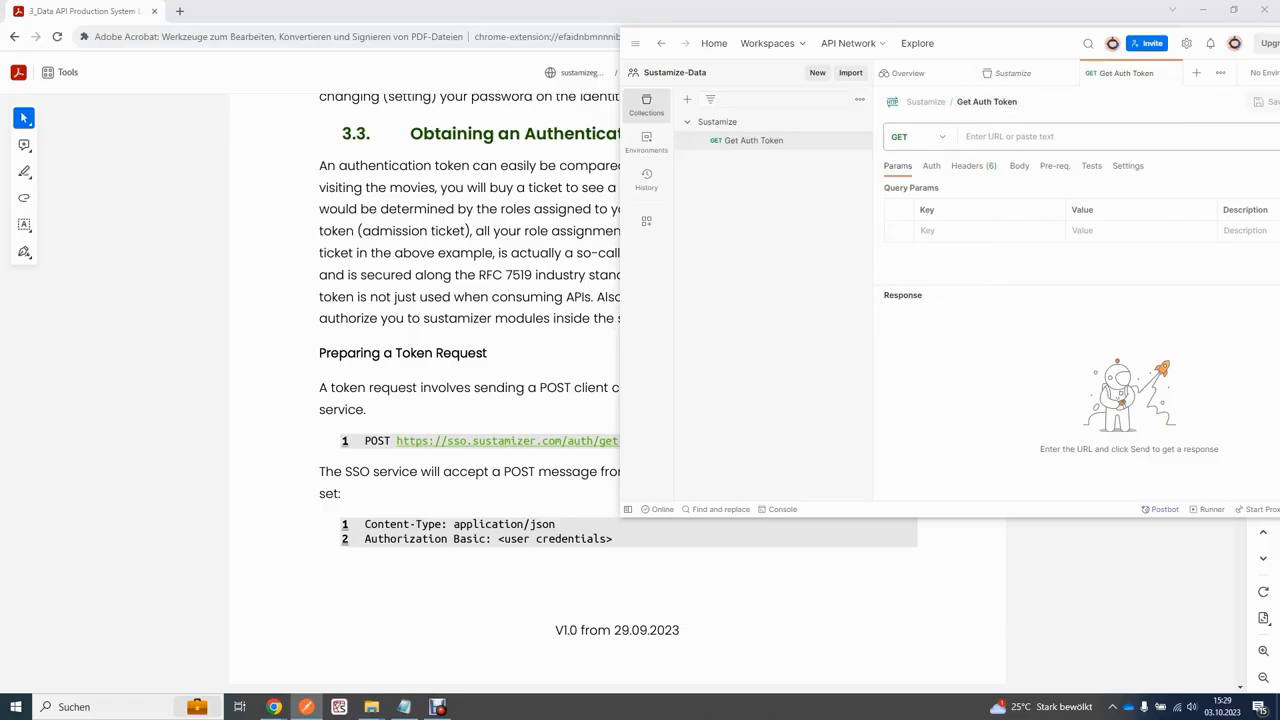
pyautogui.click(919, 137)
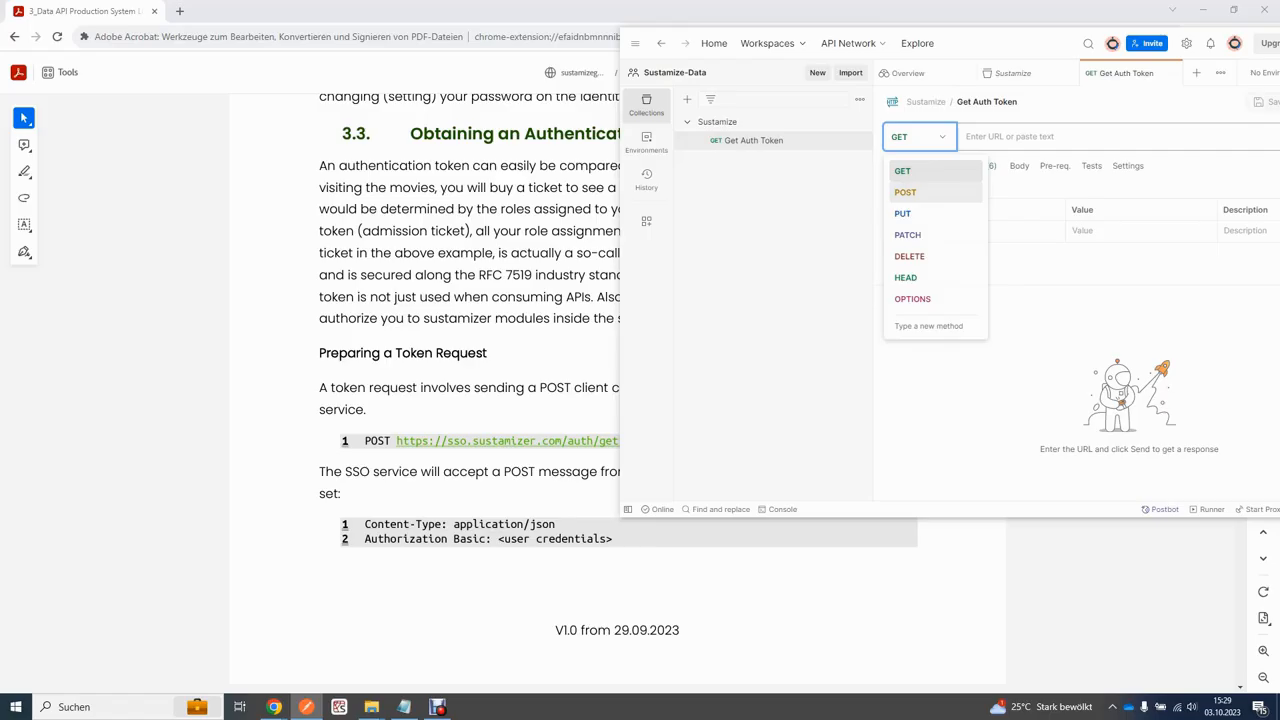
pyautogui.click(906, 192)
pyautogui.click(1030, 137)
pyautogui.hotkey('ctrl', 'v')
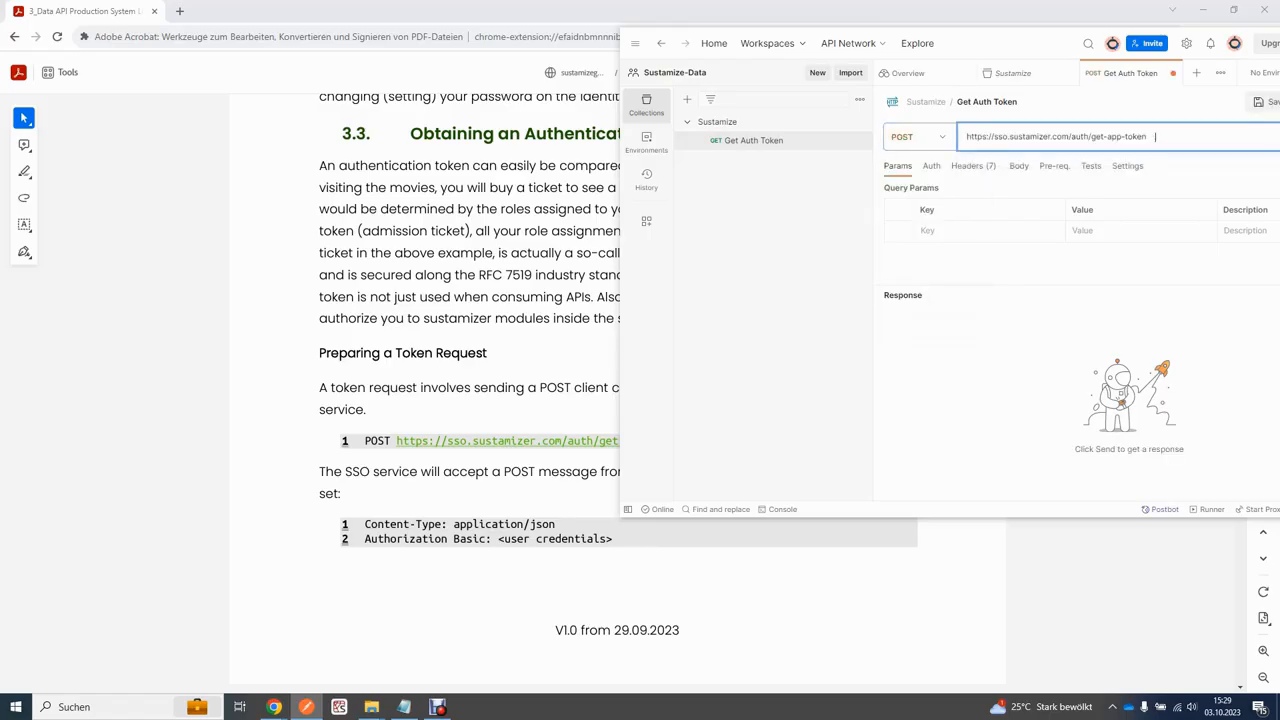
pyautogui.moveTo(1002, 44); pyautogui.dragTo(915, 49)
pyautogui.press('BackSpace')
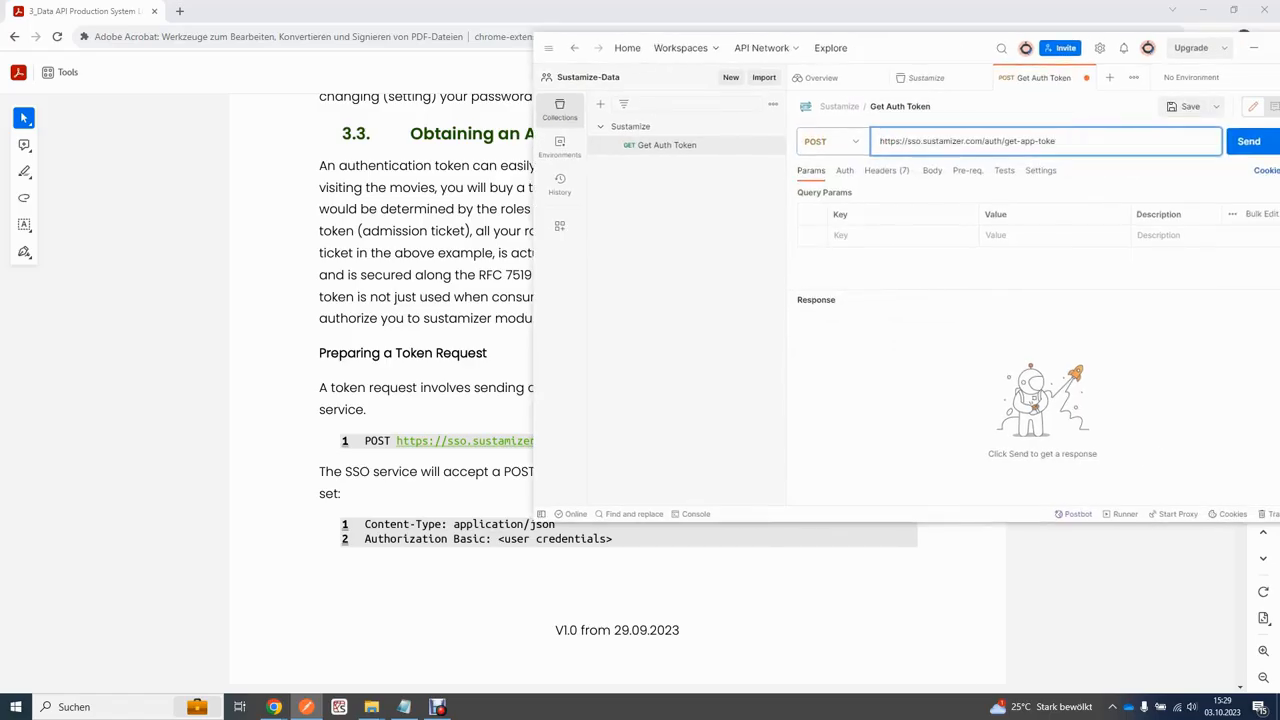
pyautogui.moveTo(928, 51); pyautogui.dragTo(914, 23)
# Step: Add an Authorization header key in the request's Headers list
pyautogui.scroll(-1, 617, 400)
pyautogui.moveTo(913, 29); pyautogui.dragTo(667, 334)
pyautogui.scroll(-1, 560, 400)
pyautogui.scroll(-2, 560, 400)
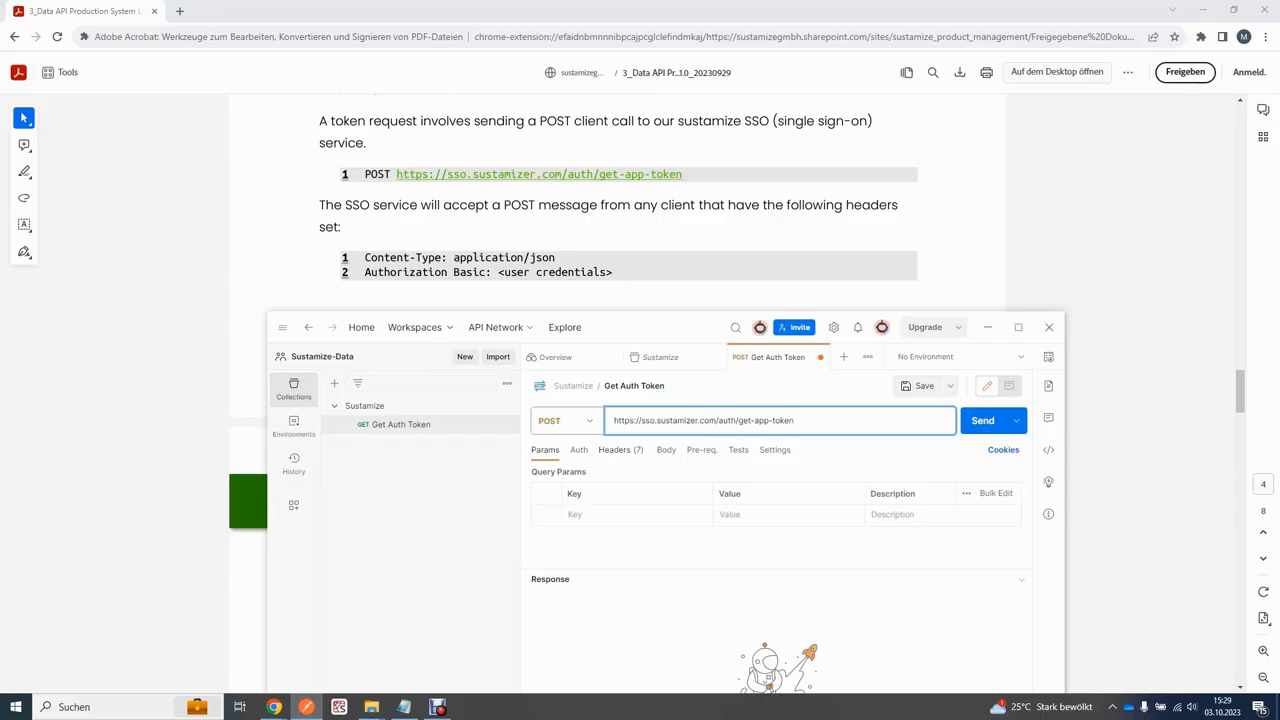
pyautogui.click(620, 450)
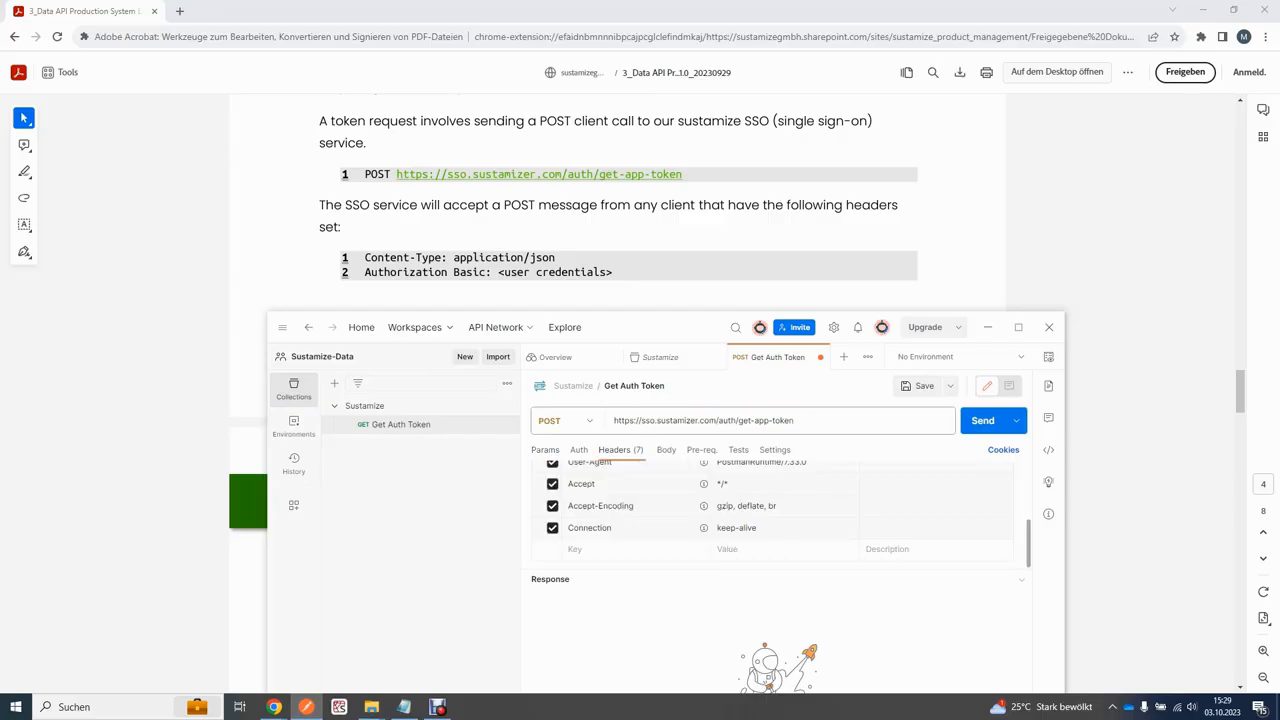
pyautogui.click(600, 549)
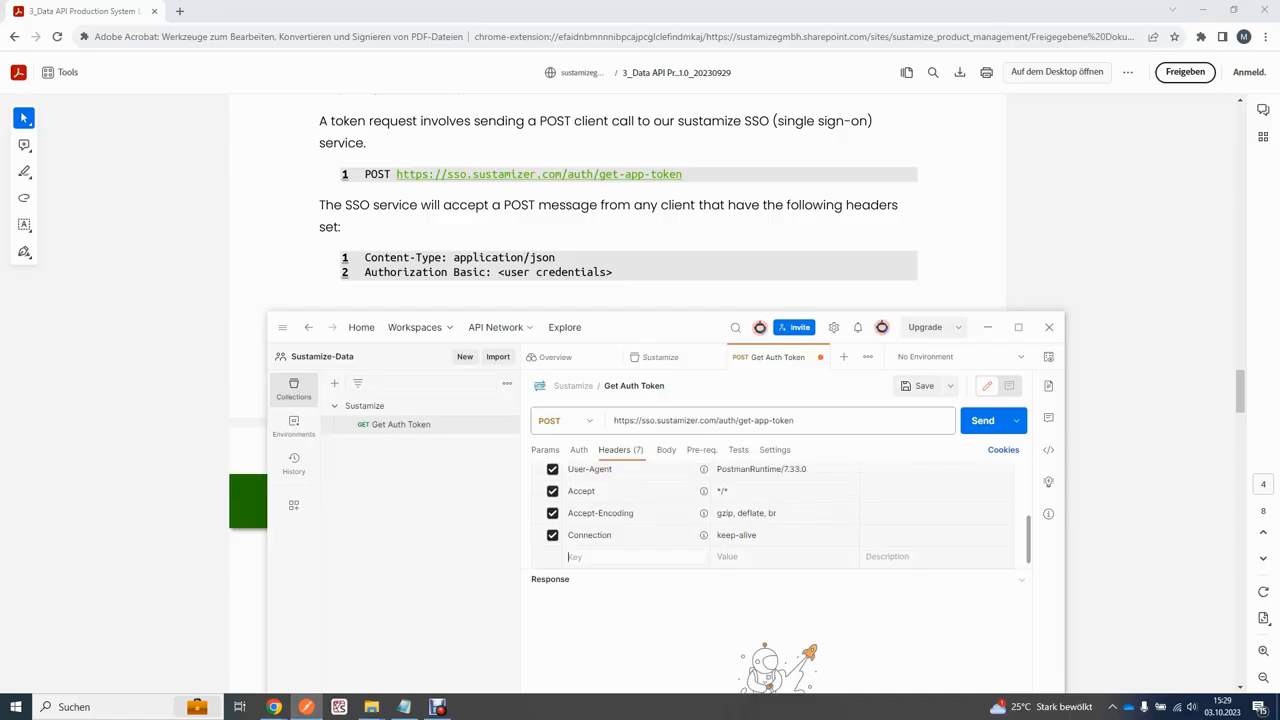
pyautogui.write('Aut')
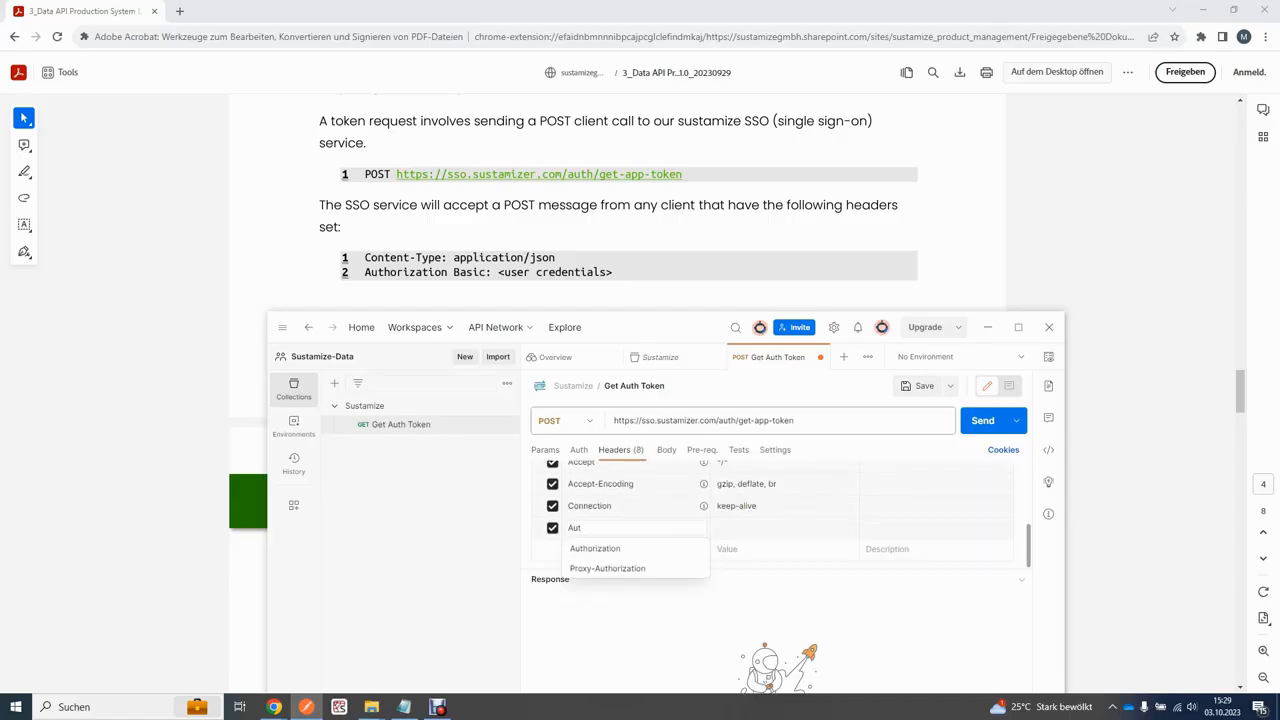
pyautogui.click(595, 549)
pyautogui.click(600, 528)
pyautogui.write('h')
pyautogui.click(594, 556)
# Step: Type 'Basic username:password' as the header value, then delete it, leaving the value empty
pyautogui.click(760, 535)
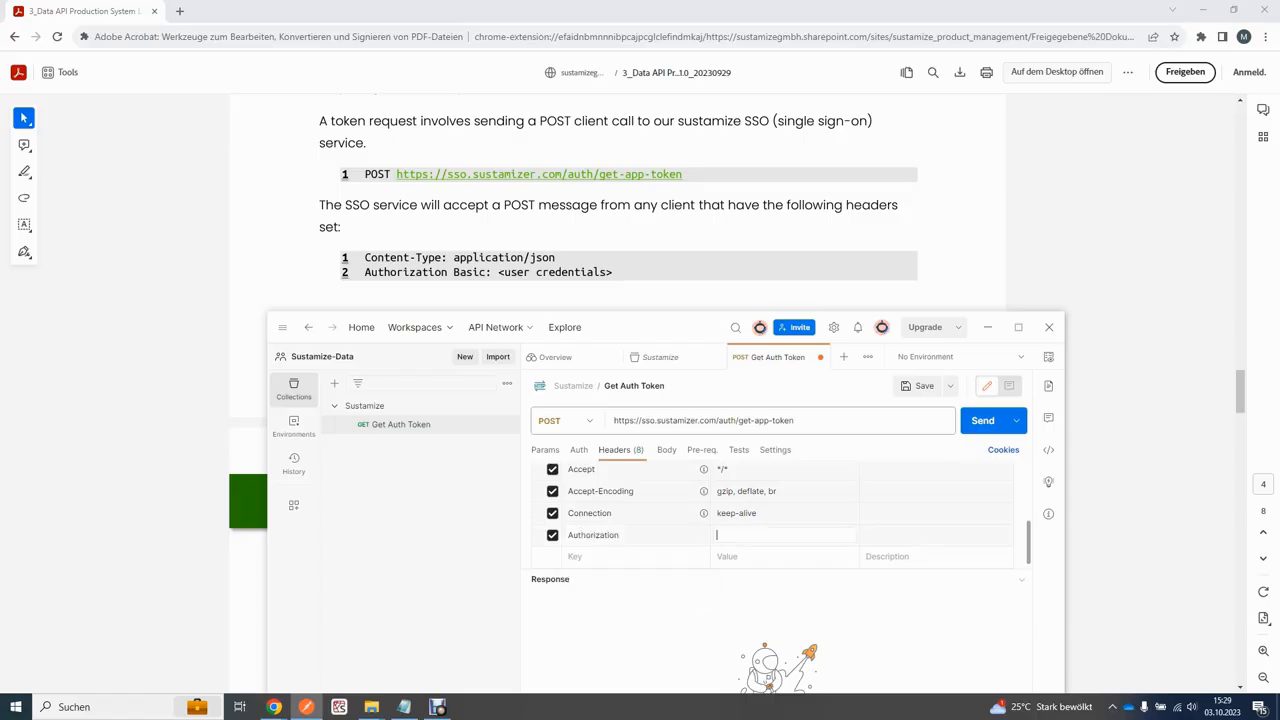
pyautogui.write('Basic')
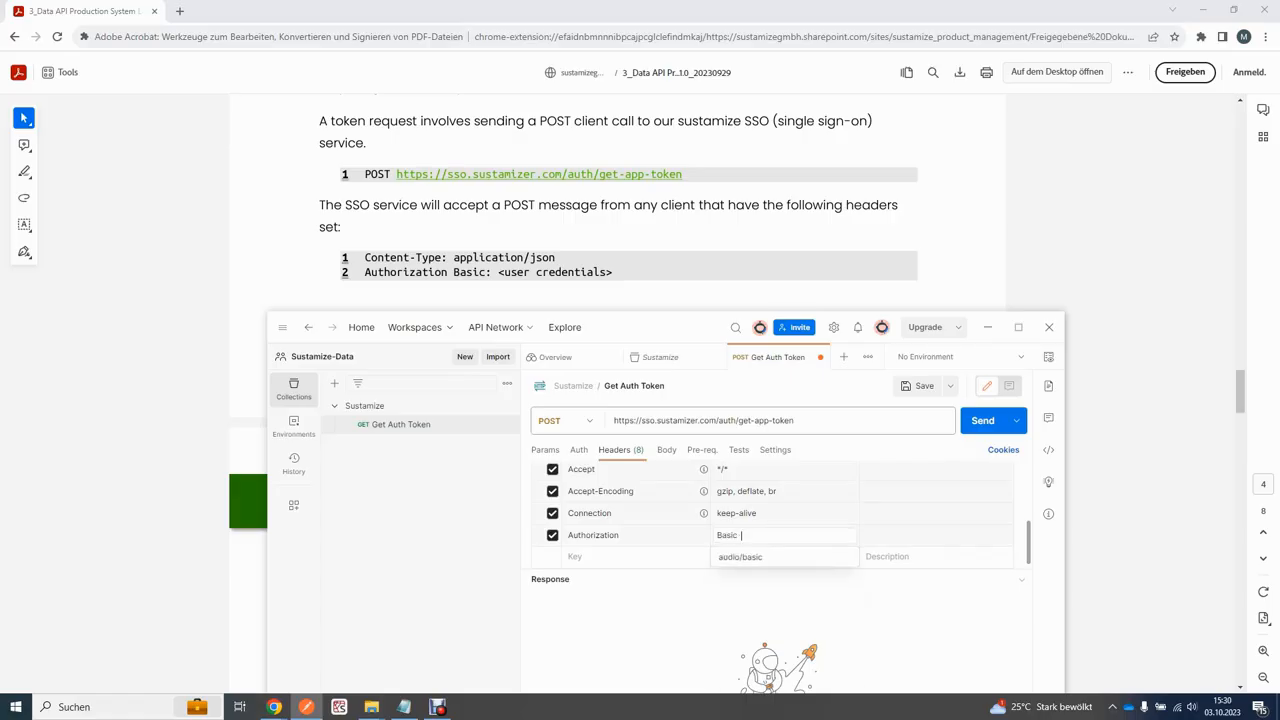
pyautogui.press('Escape')
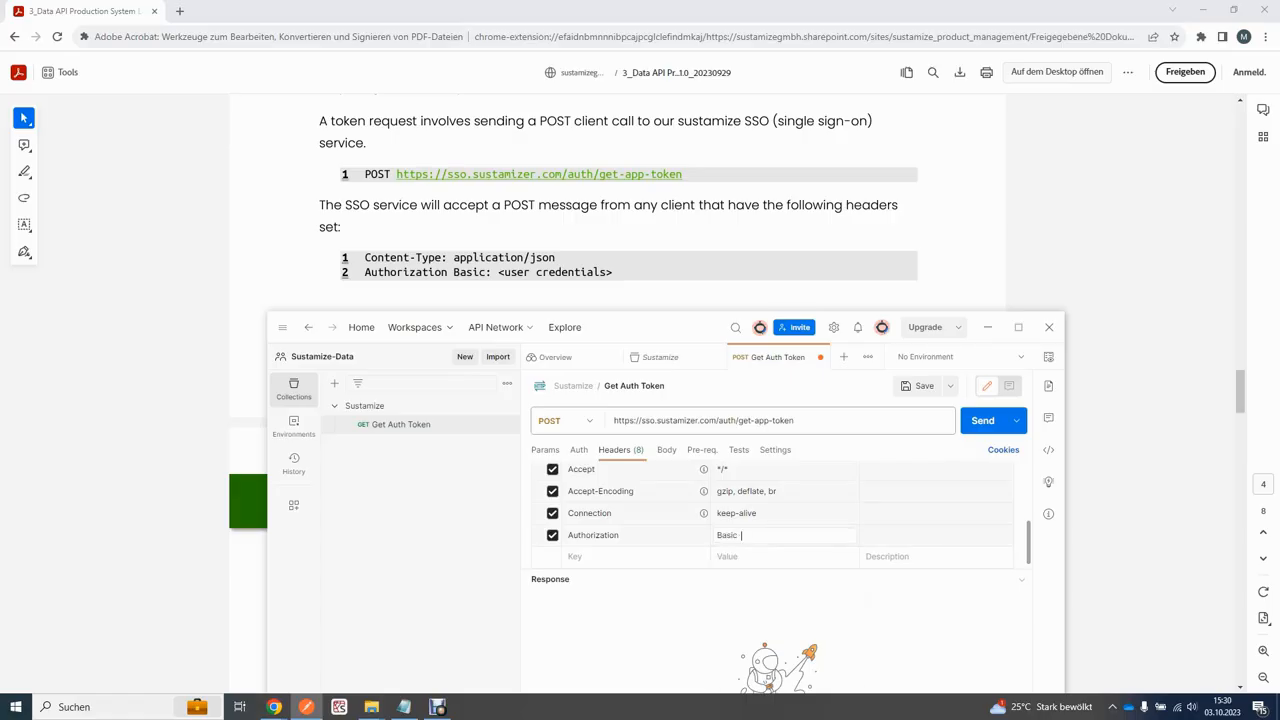
pyautogui.write('username:password')
pyautogui.hotkey('shift', 'Left')
pyautogui.hotkey('shift', 'Left')
pyautogui.hotkey('shift', 'Left')
pyautogui.hotkey('shift', 'Left')
pyautogui.hotkey('shift', 'Left')
pyautogui.hotkey('shift', 'Left')
pyautogui.hotkey('shift', 'Left')
pyautogui.hotkey('shift', 'Left')
pyautogui.hotkey('shift', 'Left')
pyautogui.hotkey('shift', 'Left')
pyautogui.hotkey('shift', 'Left')
pyautogui.hotkey('shift', 'Left')
pyautogui.hotkey('shift', 'Left')
pyautogui.hotkey('shift', 'Left')
pyautogui.hotkey('shift', 'Left')
pyautogui.moveTo(743, 535); pyautogui.dragTo(738, 535)
pyautogui.click(778, 535)
pyautogui.moveTo(816, 535); pyautogui.dragTo(739, 535)
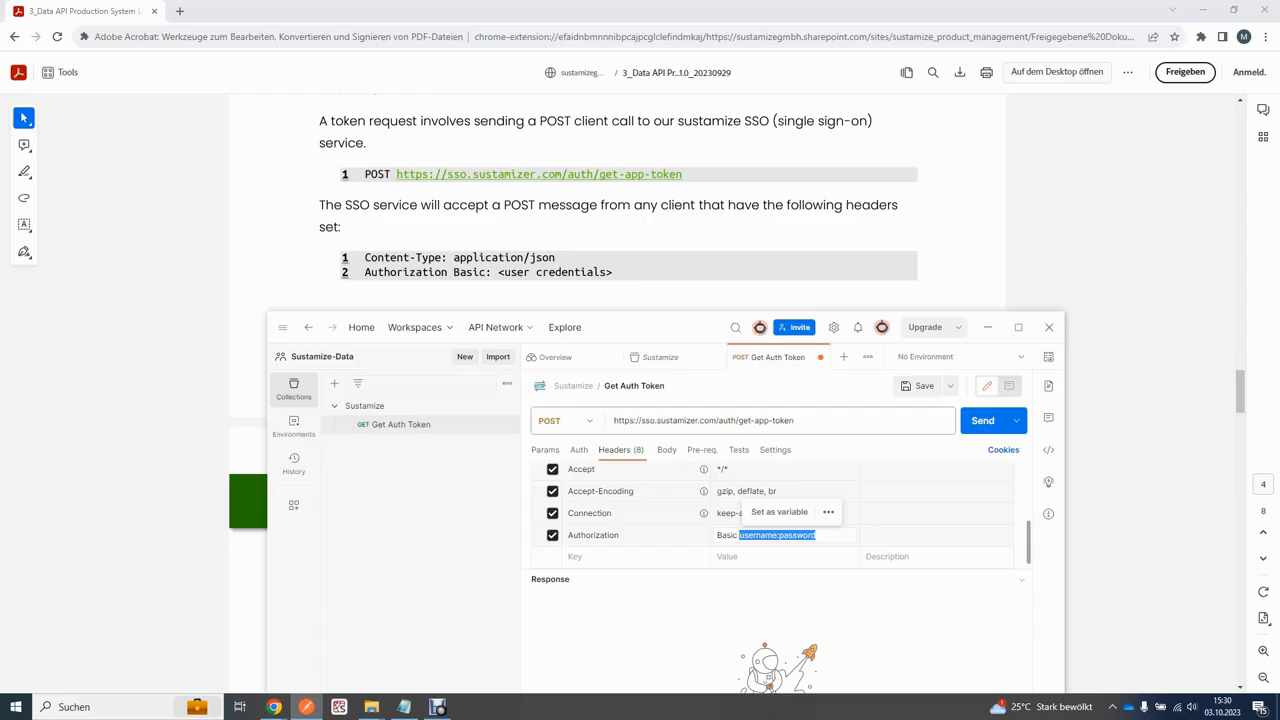
pyautogui.click(804, 535)
pyautogui.moveTo(772, 535); pyautogui.dragTo(739, 535)
pyautogui.moveTo(817, 535); pyautogui.dragTo(772, 535)
pyautogui.click(778, 535)
pyautogui.click(816, 535)
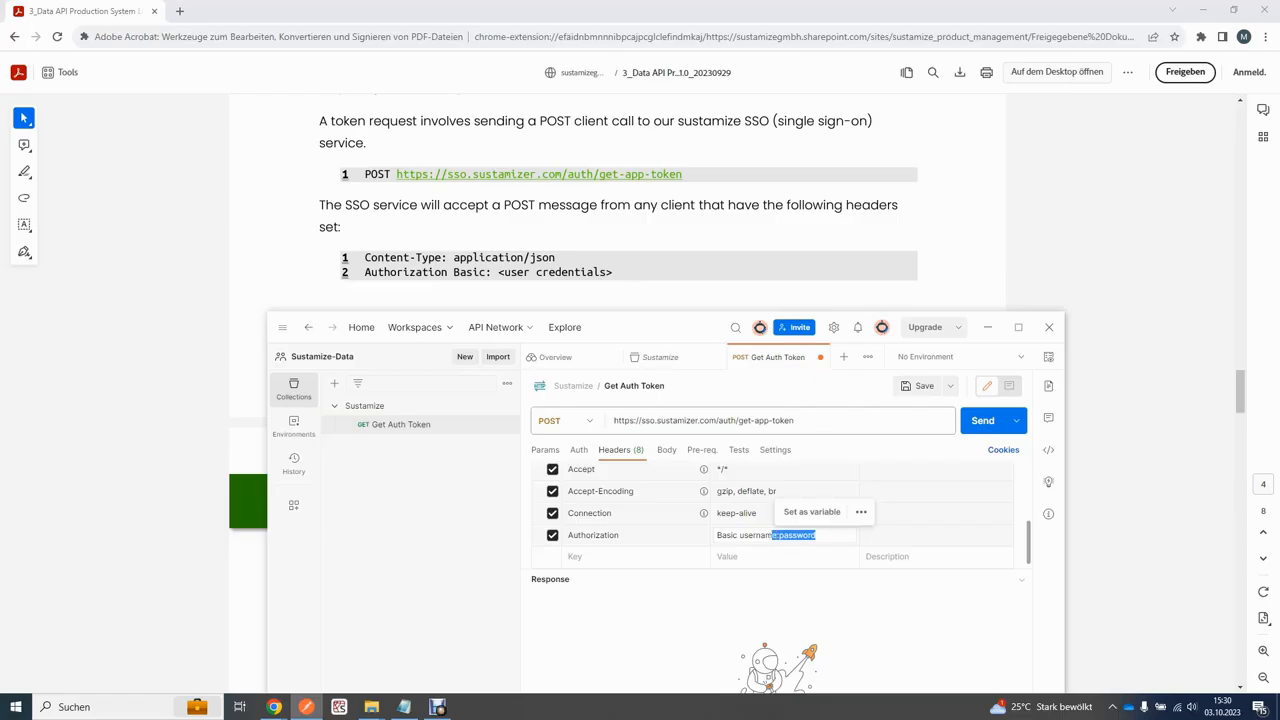
pyautogui.click(764, 535)
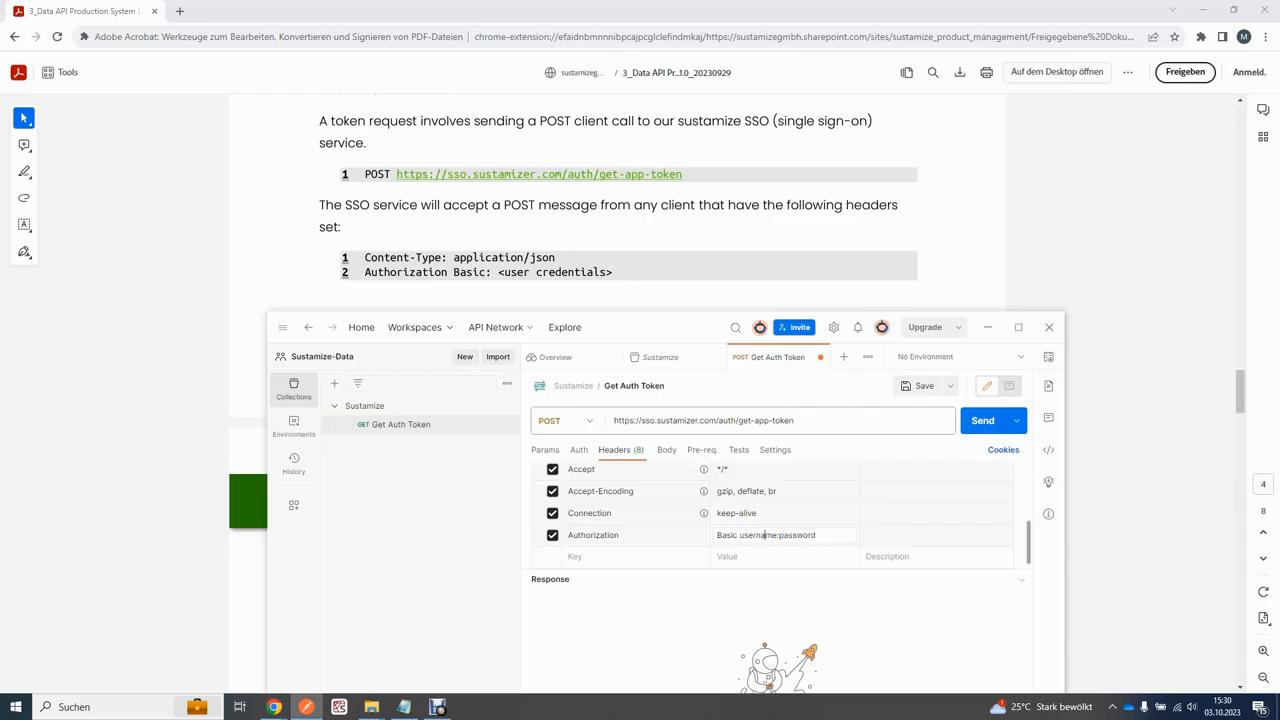
pyautogui.tripleClick(764, 535)
pyautogui.press('BackSpace')
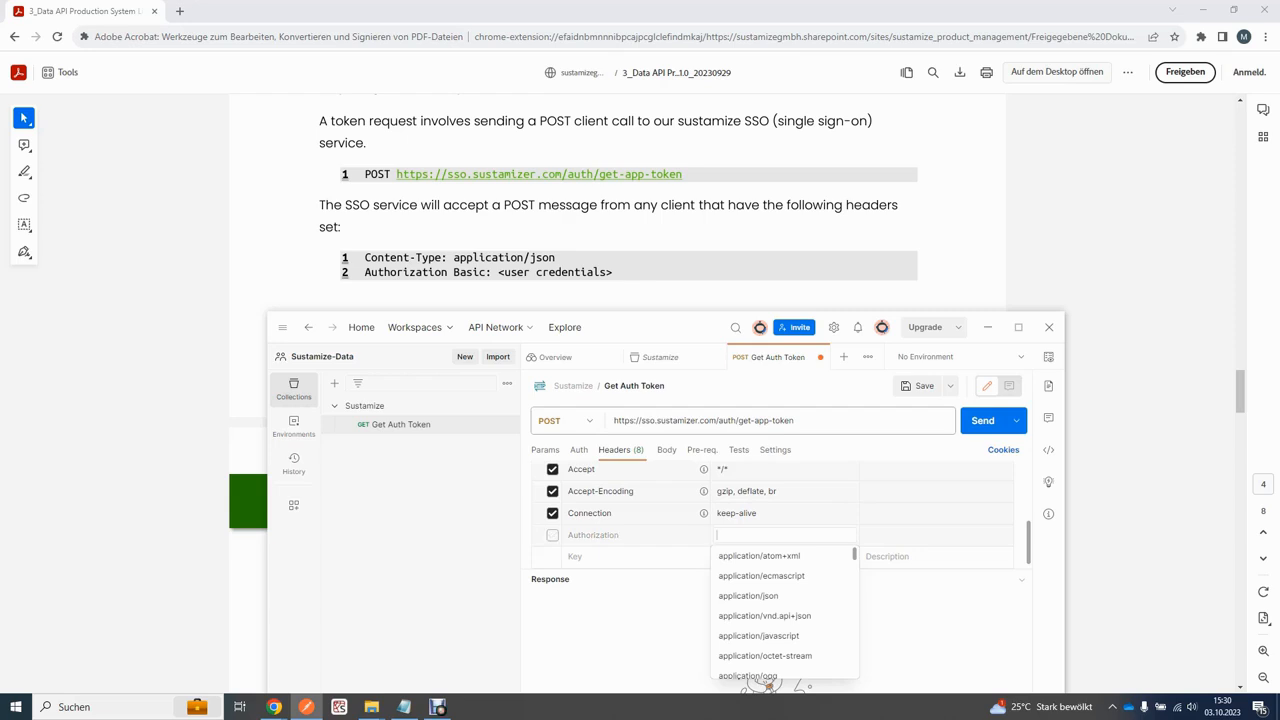
# Step: Set the Get Auth Token request's authorization type to Basic Auth
pyautogui.moveTo(629, 327); pyautogui.dragTo(616, 190)
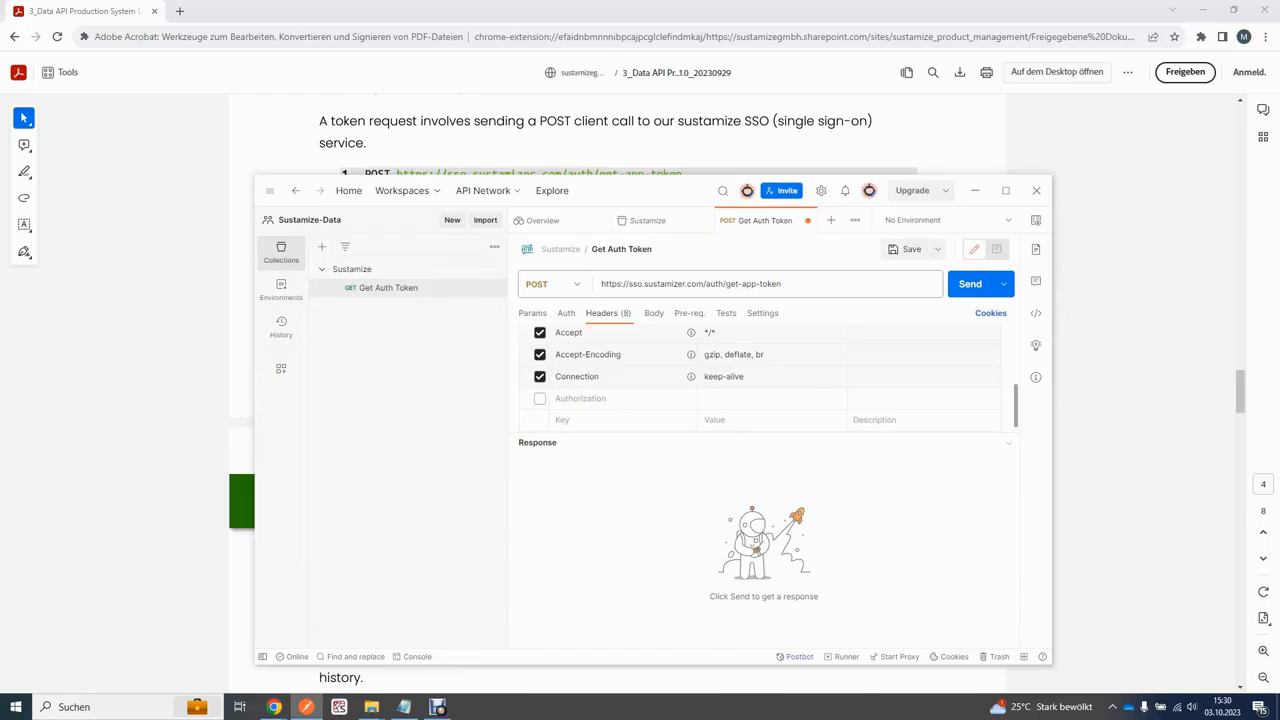
pyautogui.moveTo(662, 190); pyautogui.dragTo(709, 235)
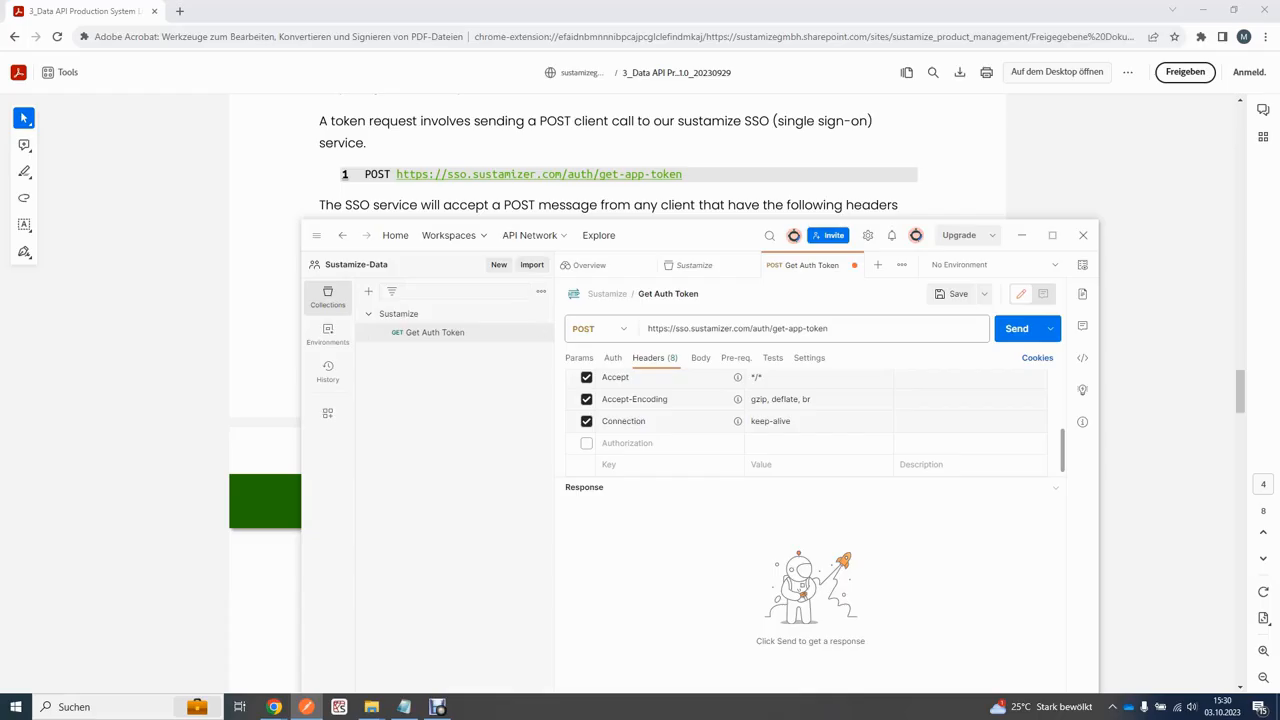
pyautogui.click(613, 358)
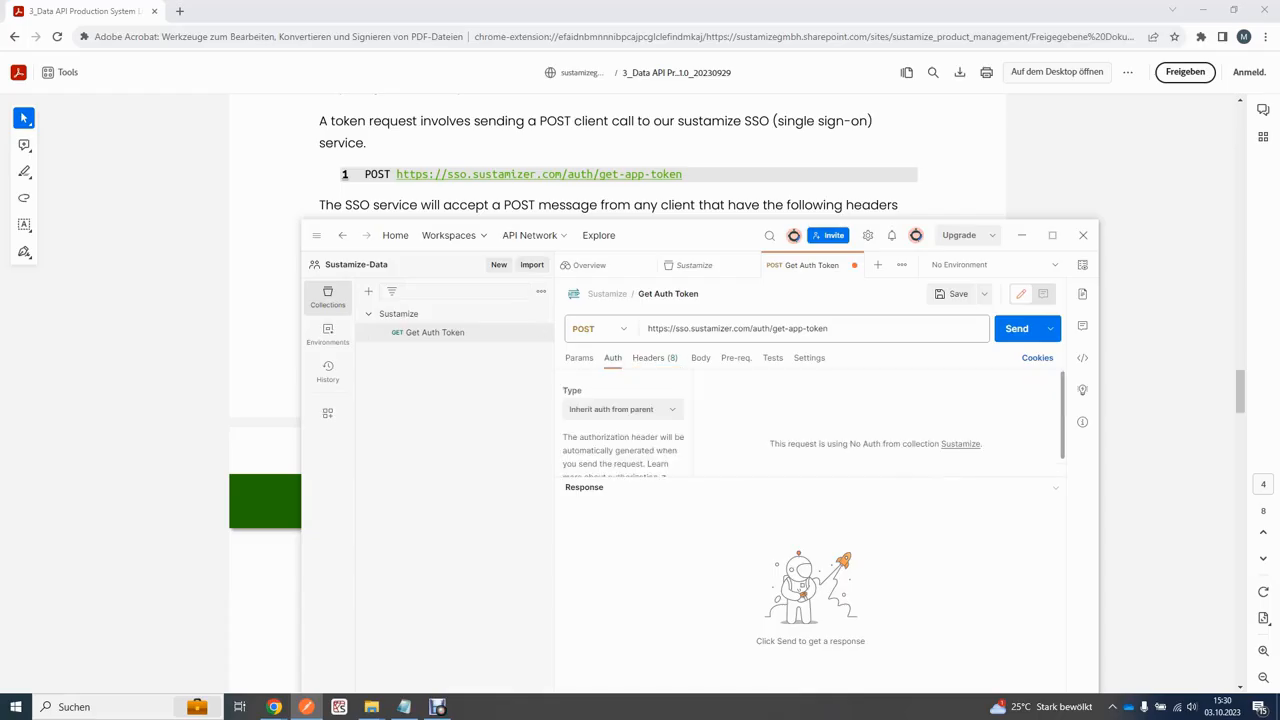
pyautogui.moveTo(690, 235); pyautogui.dragTo(663, 174)
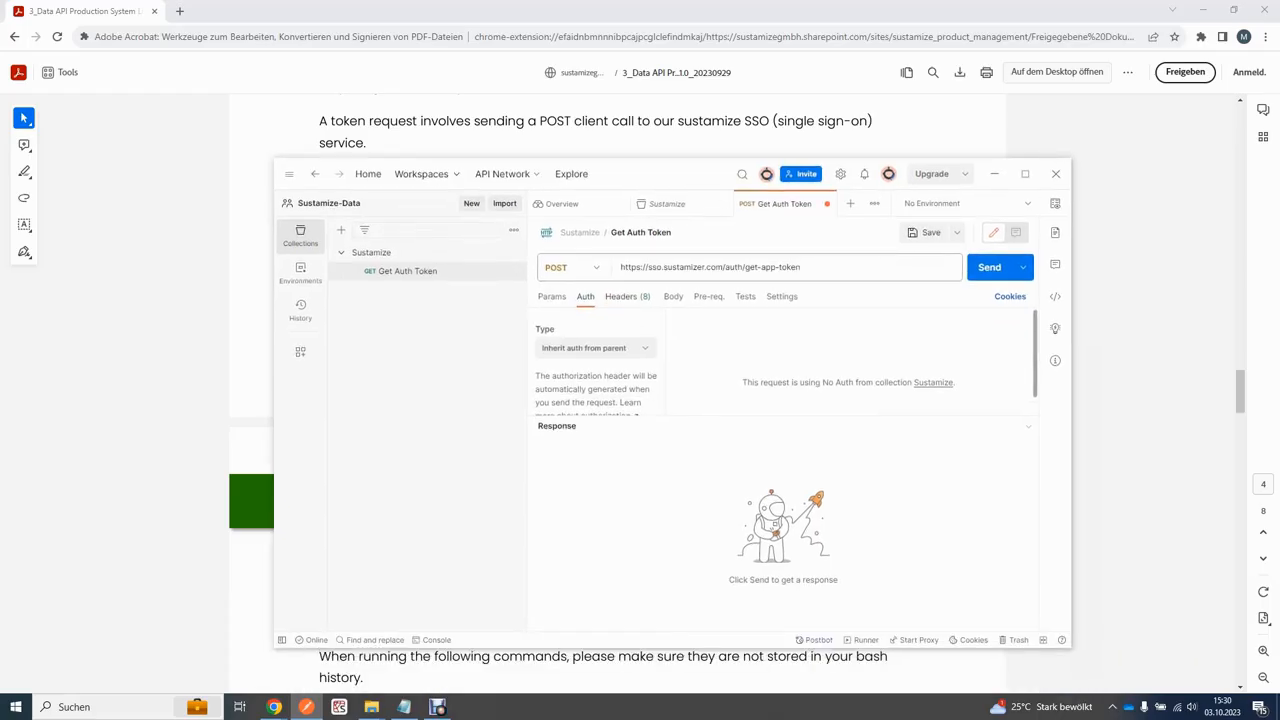
pyautogui.click(595, 347)
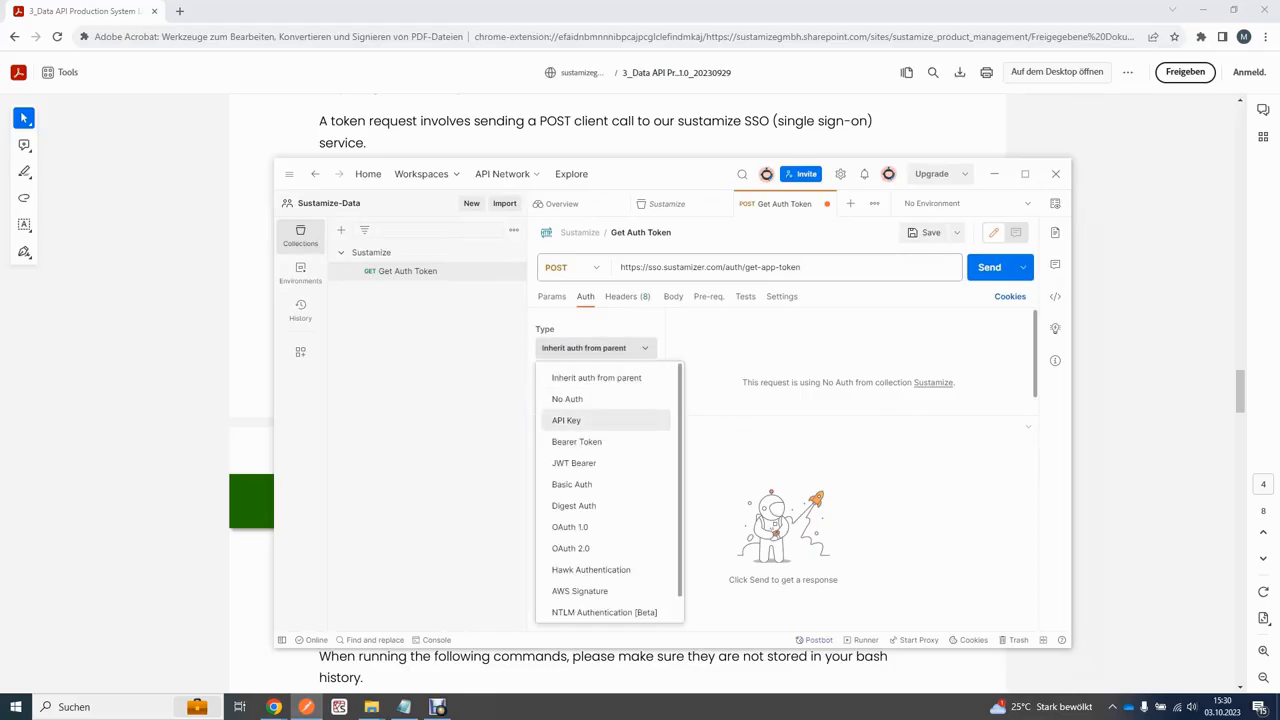
pyautogui.click(571, 484)
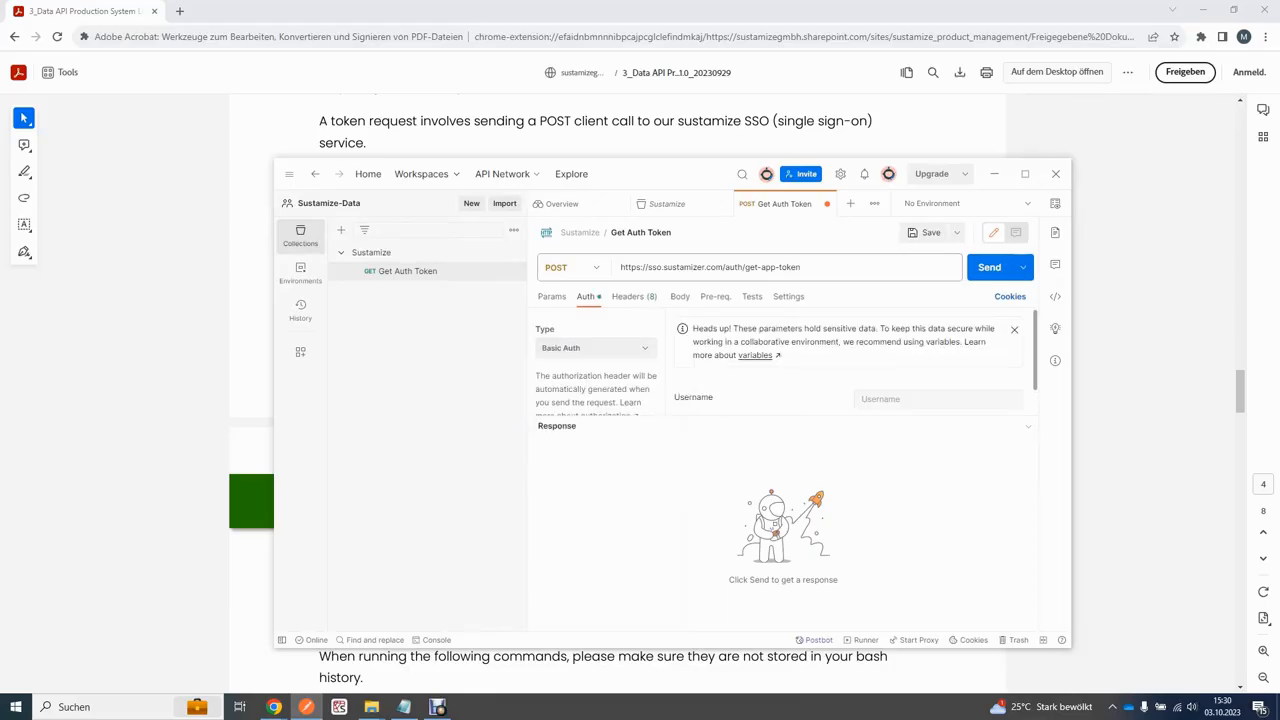
pyautogui.scroll(-1, 780, 362)
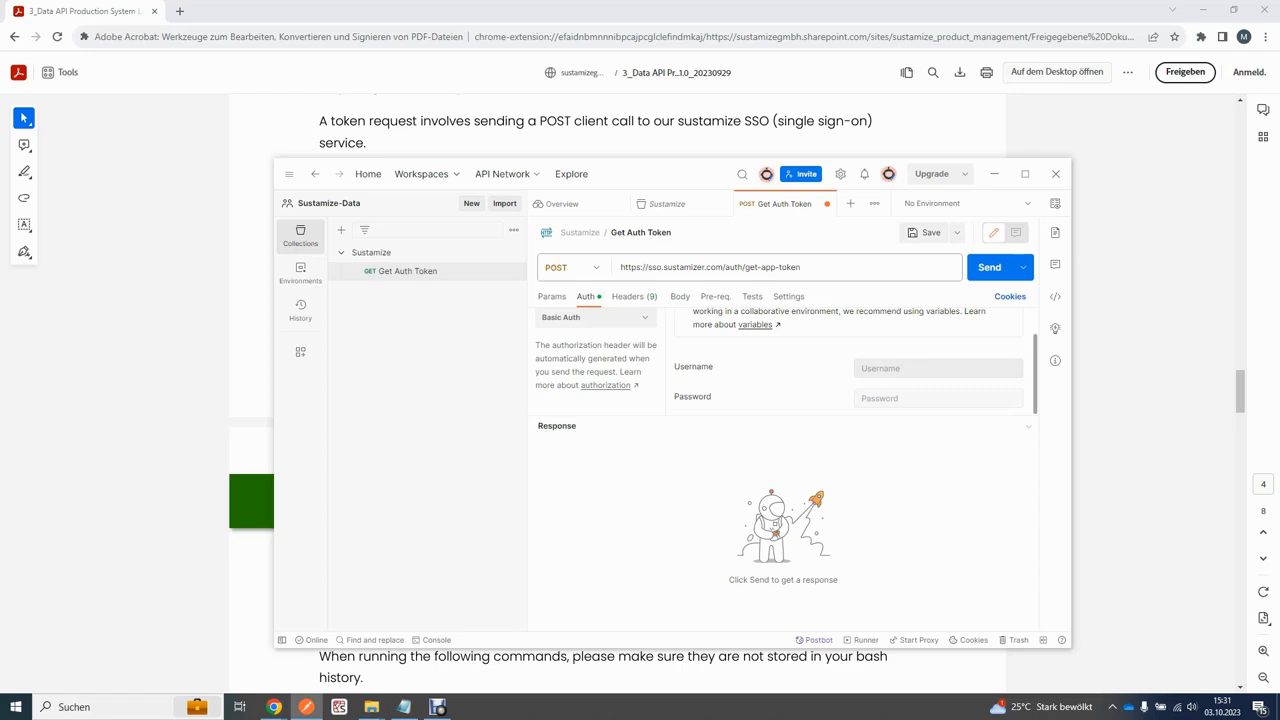
# Step: Type test text in the Basic Auth Password field and erase it, leaving credentials empty
pyautogui.click(938, 369)
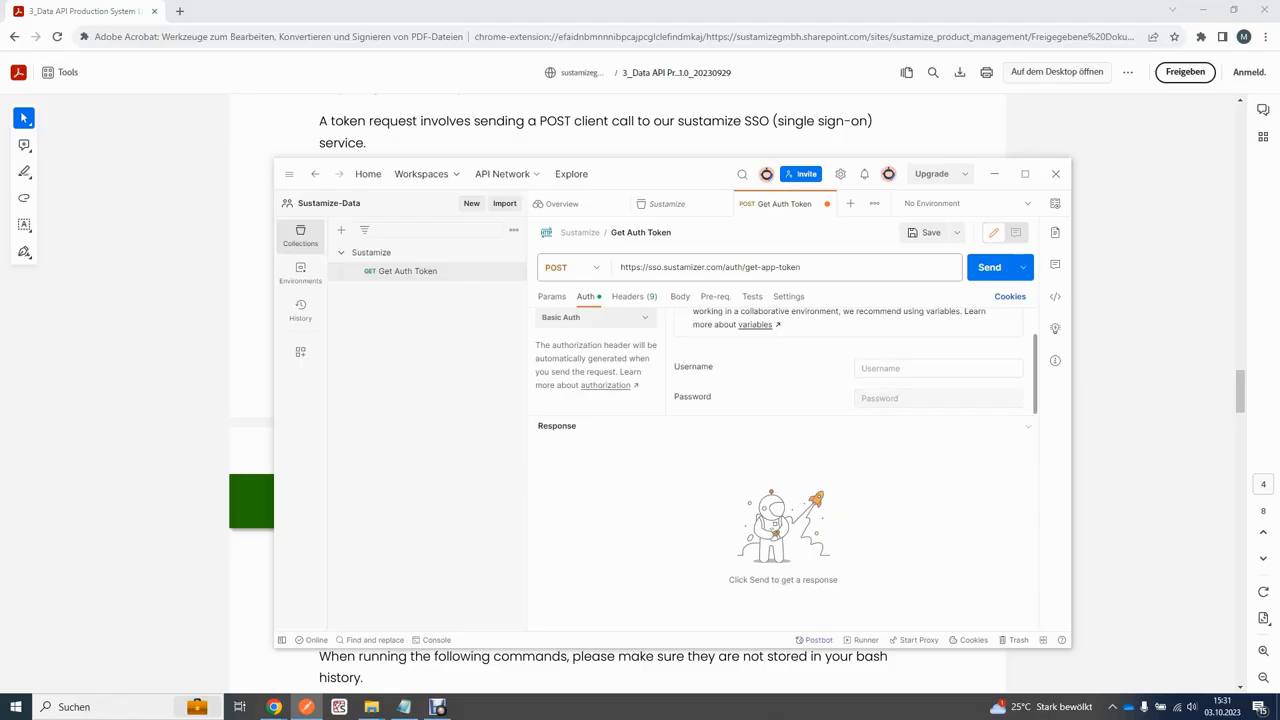
pyautogui.click(938, 398)
pyautogui.write('dawawd')
pyautogui.press('BackSpace')
pyautogui.press('BackSpace')
pyautogui.press('BackSpace')
pyautogui.press('BackSpace')
pyautogui.press('BackSpace')
pyautogui.press('BackSpace')
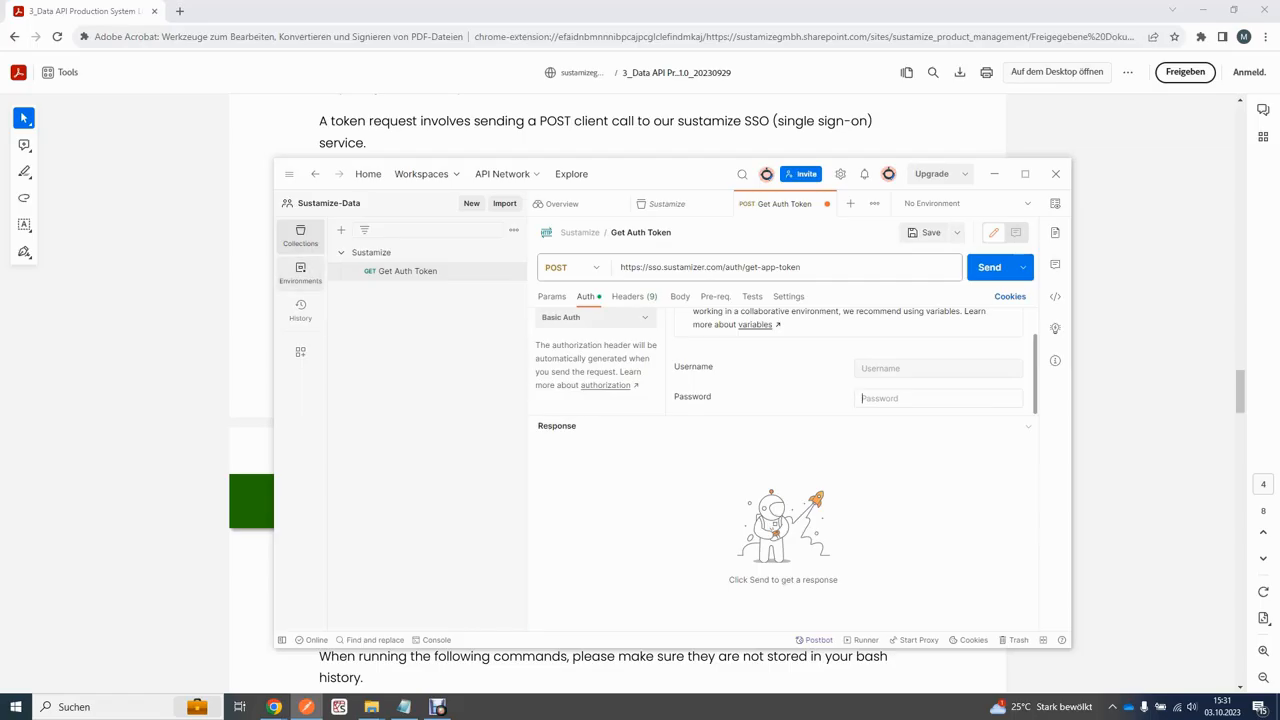
pyautogui.click(300, 272)
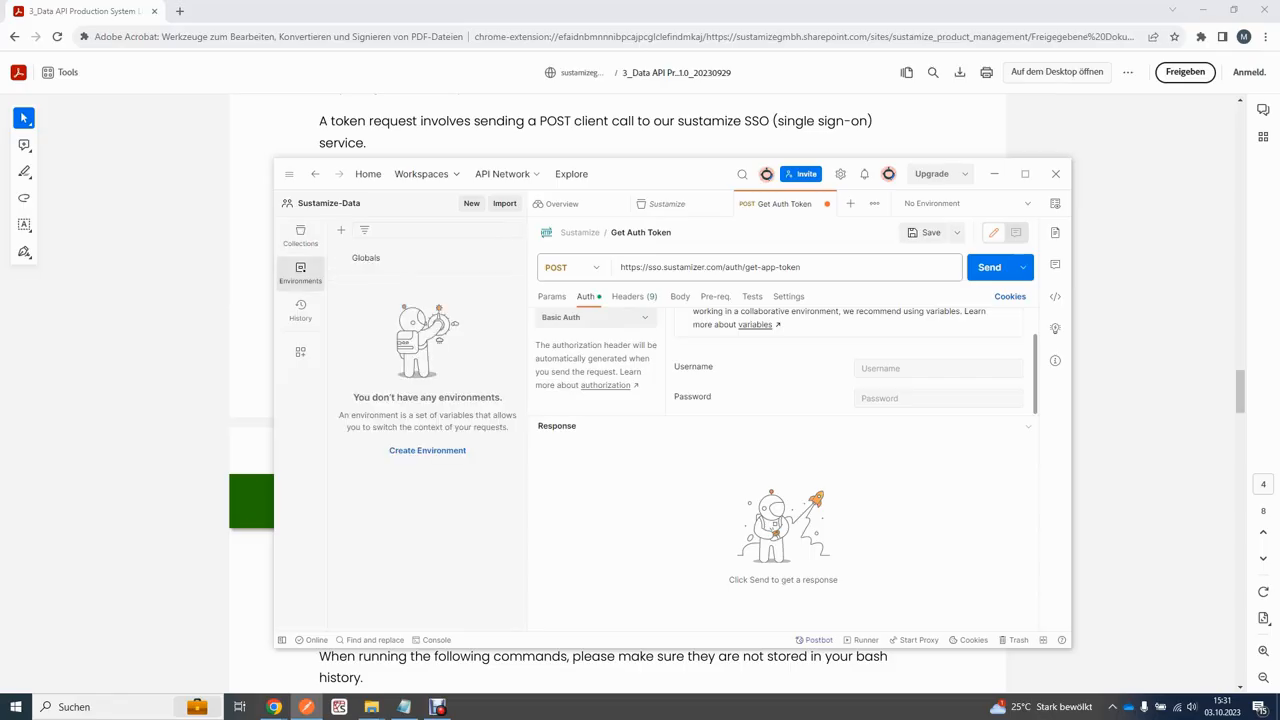
# Step: Create a new environment named 'Sustamize env' and make it active
pyautogui.click(427, 450)
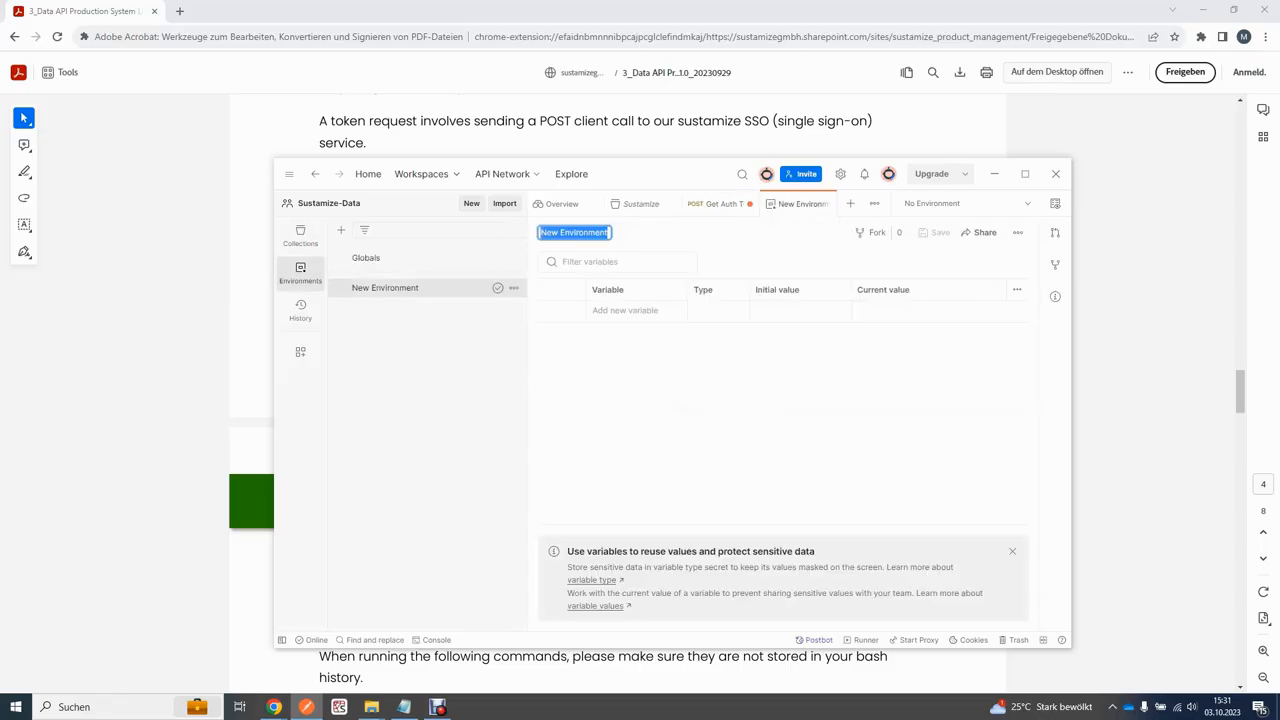
pyautogui.write('Sustamize env')
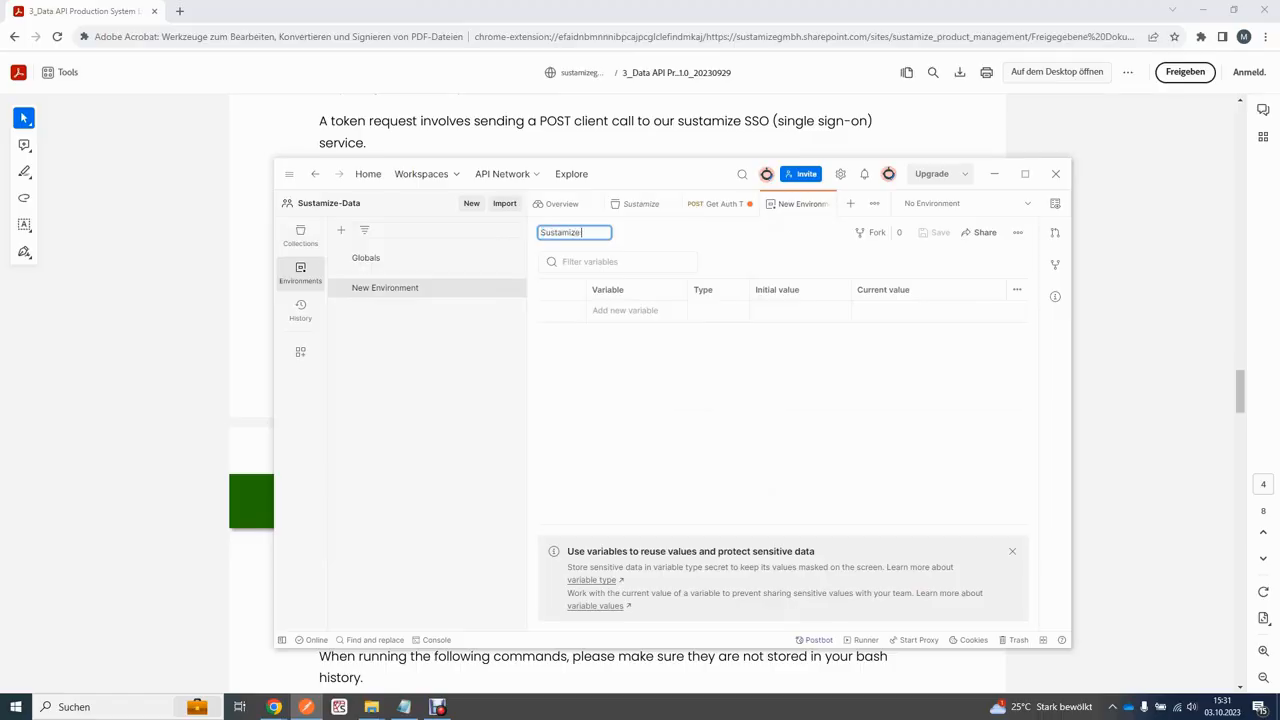
pyautogui.press('Return')
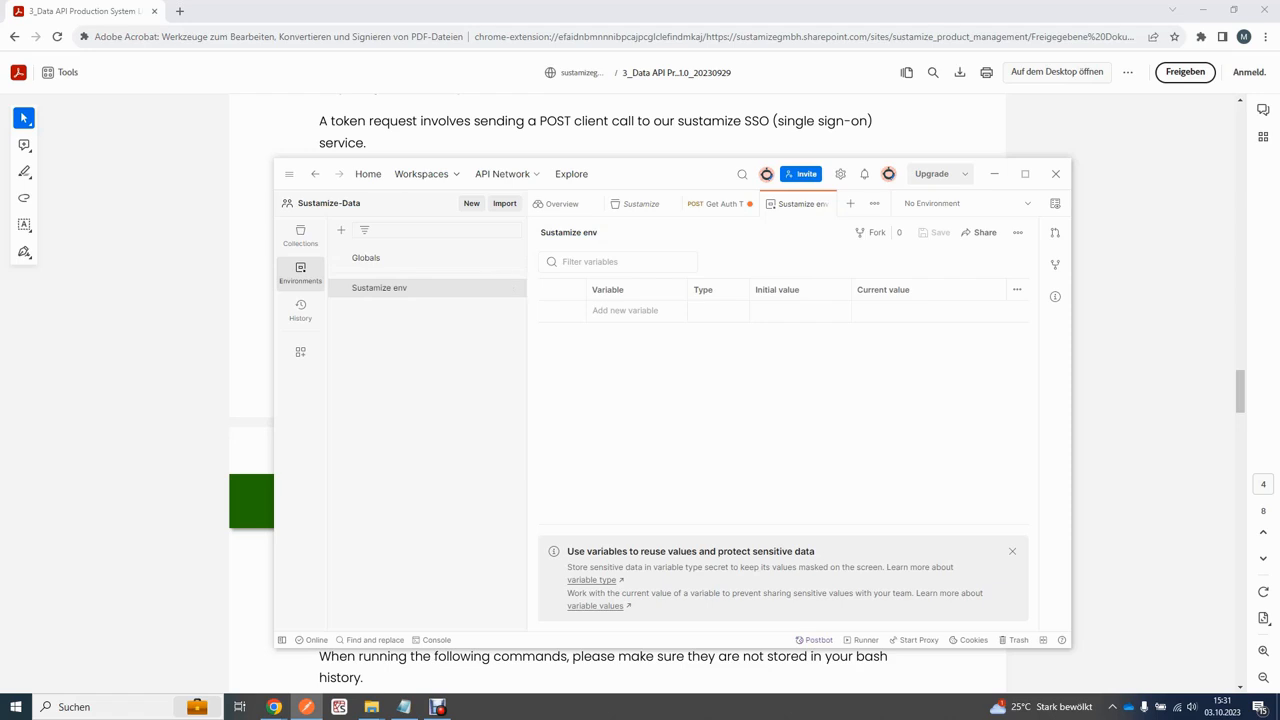
pyautogui.click(497, 287)
# Step: Add a userName variable with the login e-mail address as its current value
pyautogui.click(636, 311)
pyautogui.write('usern')
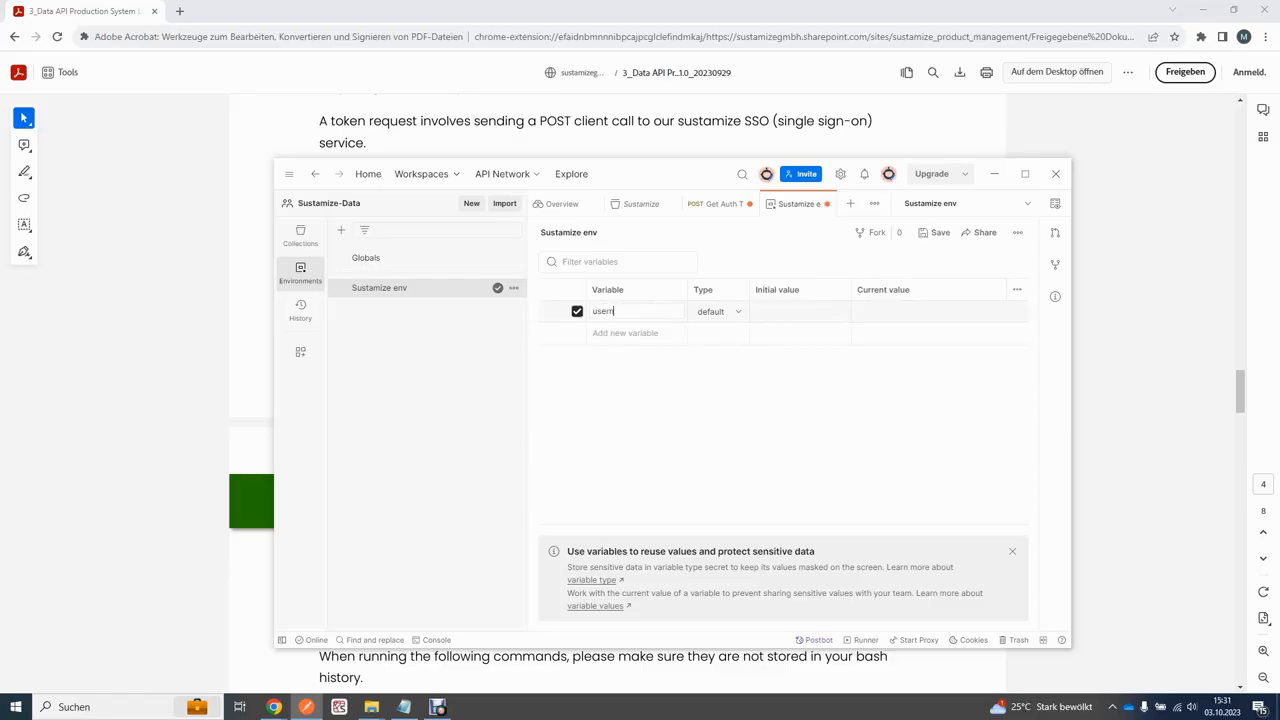
pyautogui.press('BackSpace')
pyautogui.write('Name')
pyautogui.click(900, 311)
# Step: Add a secret-type password variable holding the account password, then save the environment
pyautogui.click(636, 334)
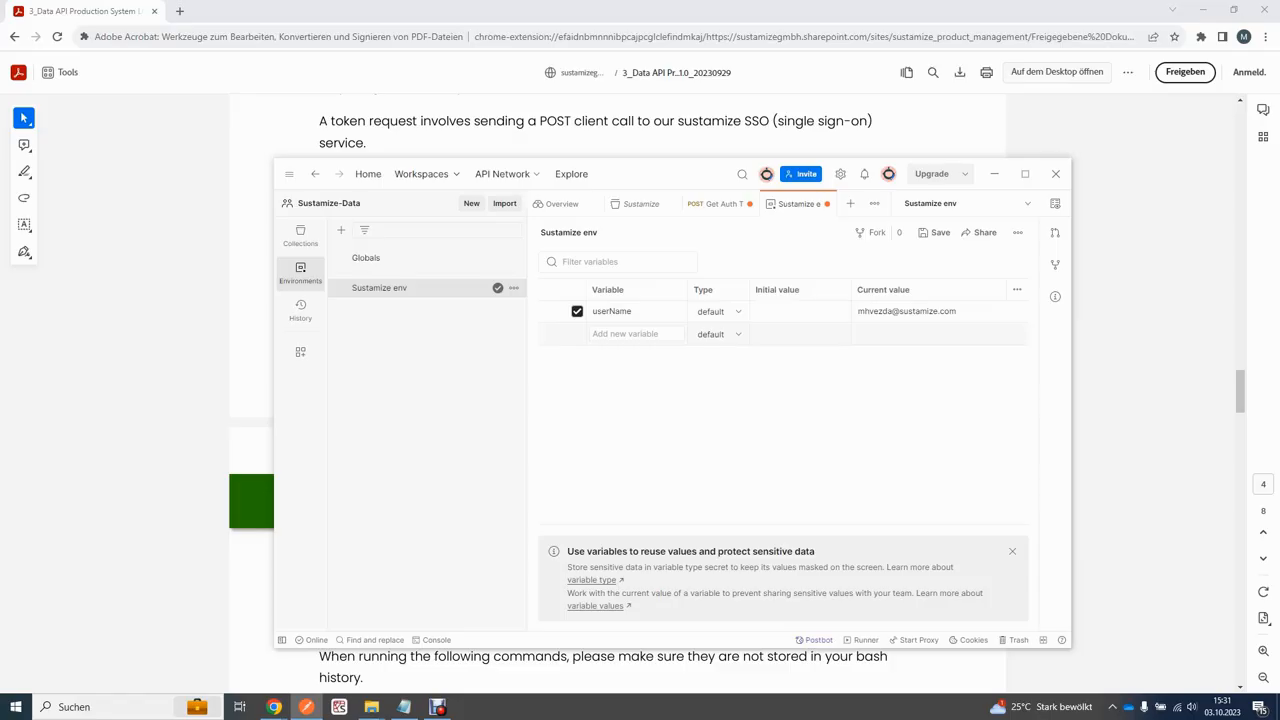
pyautogui.click(782, 430)
pyautogui.click(636, 334)
pyautogui.write('password')
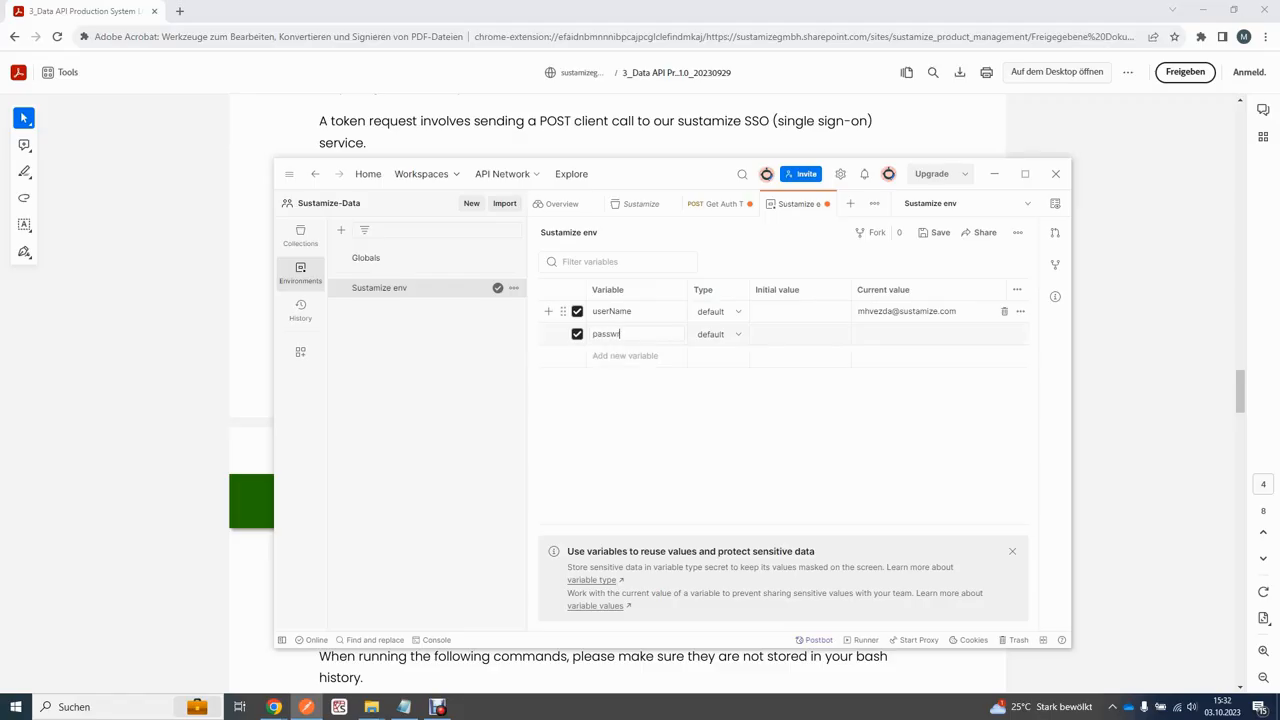
pyautogui.click(718, 334)
pyautogui.click(725, 381)
pyautogui.click(915, 334)
pyautogui.write('••••••••••••••')
pyautogui.hotkey('ctrl', 's')
pyautogui.click(300, 235)
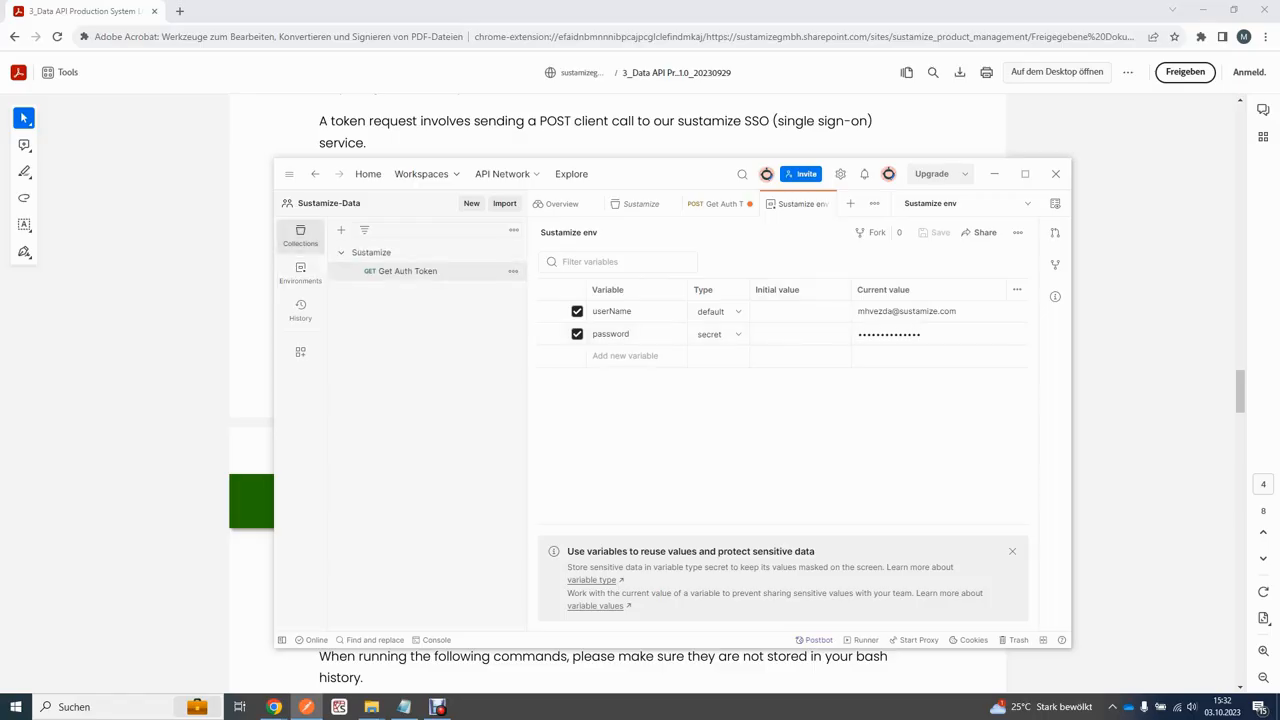
# Step: Fill Basic Auth Username with {{userName}} and Password with {{password}}, then review the headers
pyautogui.click(407, 271)
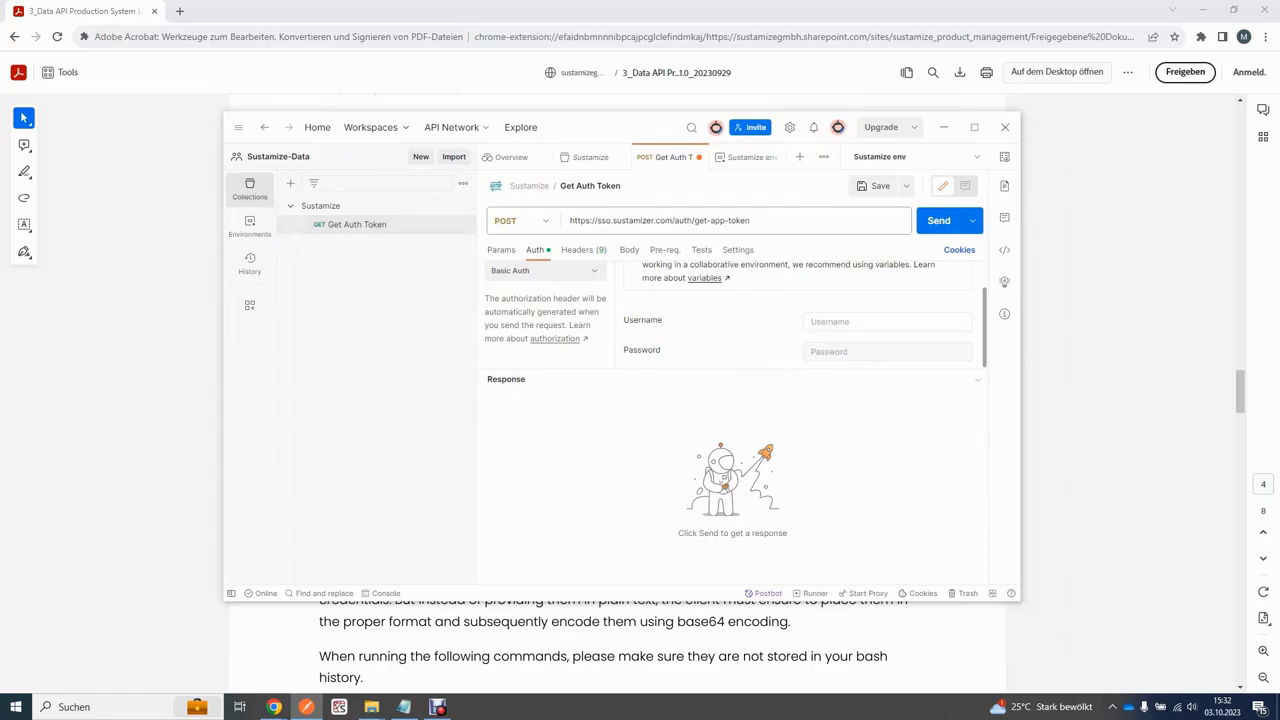
pyautogui.write('{{')
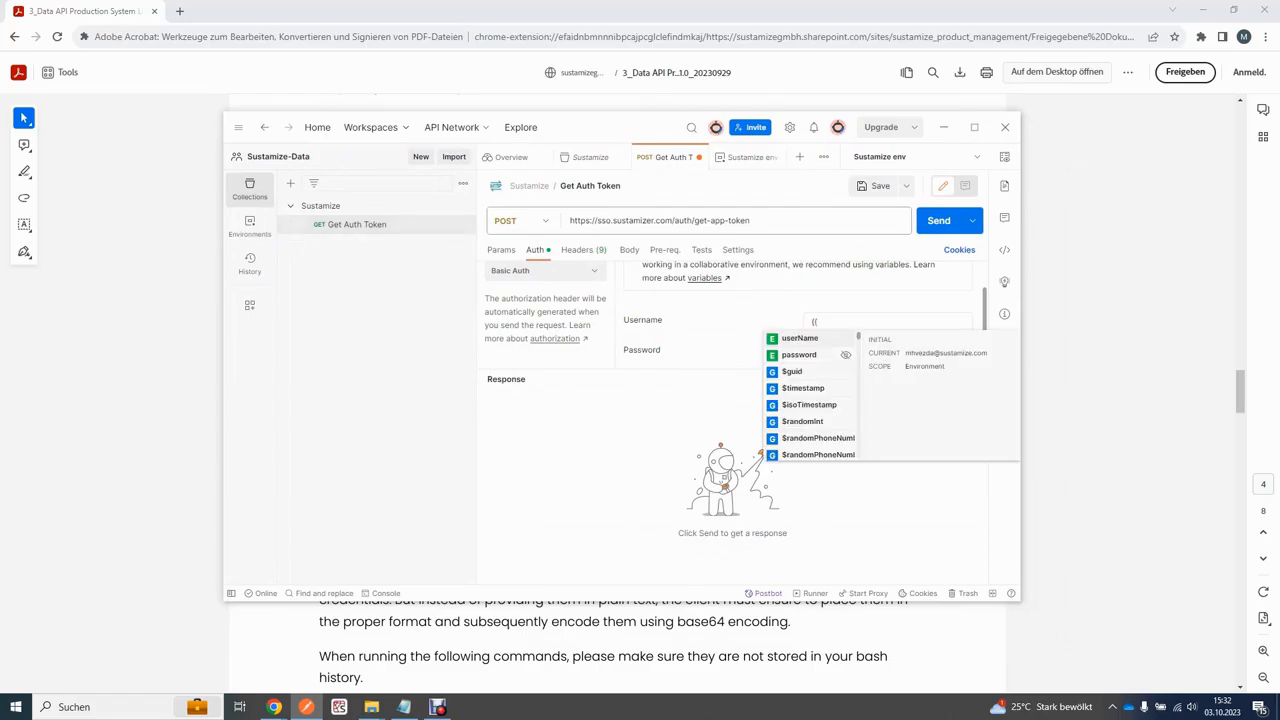
pyautogui.press('Return')
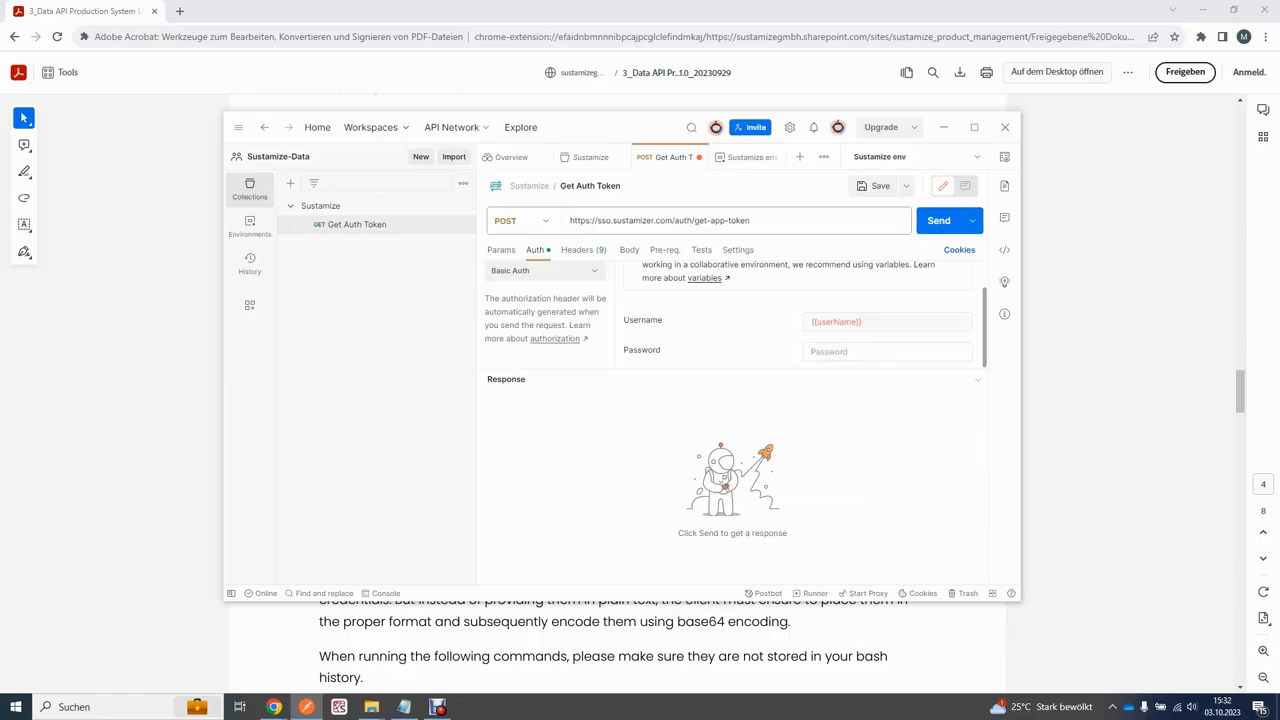
pyautogui.write('{{')
pyautogui.press('Down')
pyautogui.press('Return')
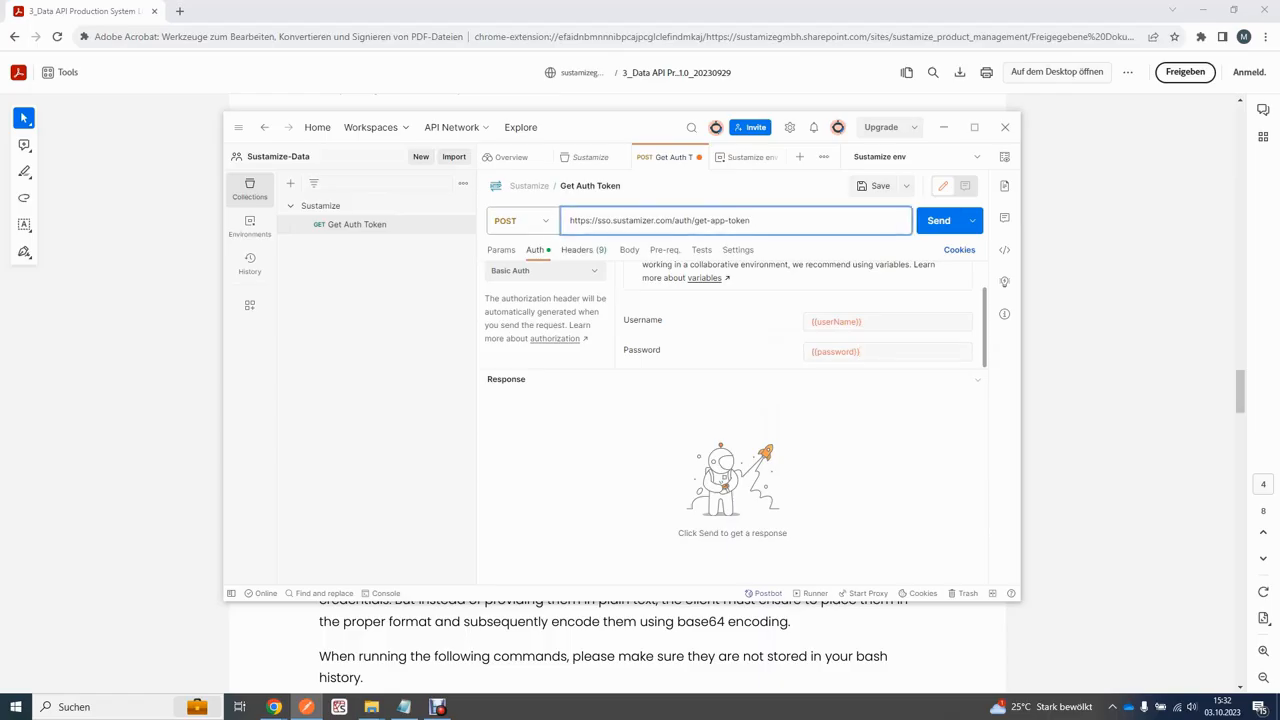
pyautogui.click(583, 250)
pyautogui.scroll(1, 700, 322)
pyautogui.moveTo(601, 127); pyautogui.dragTo(702, 87)
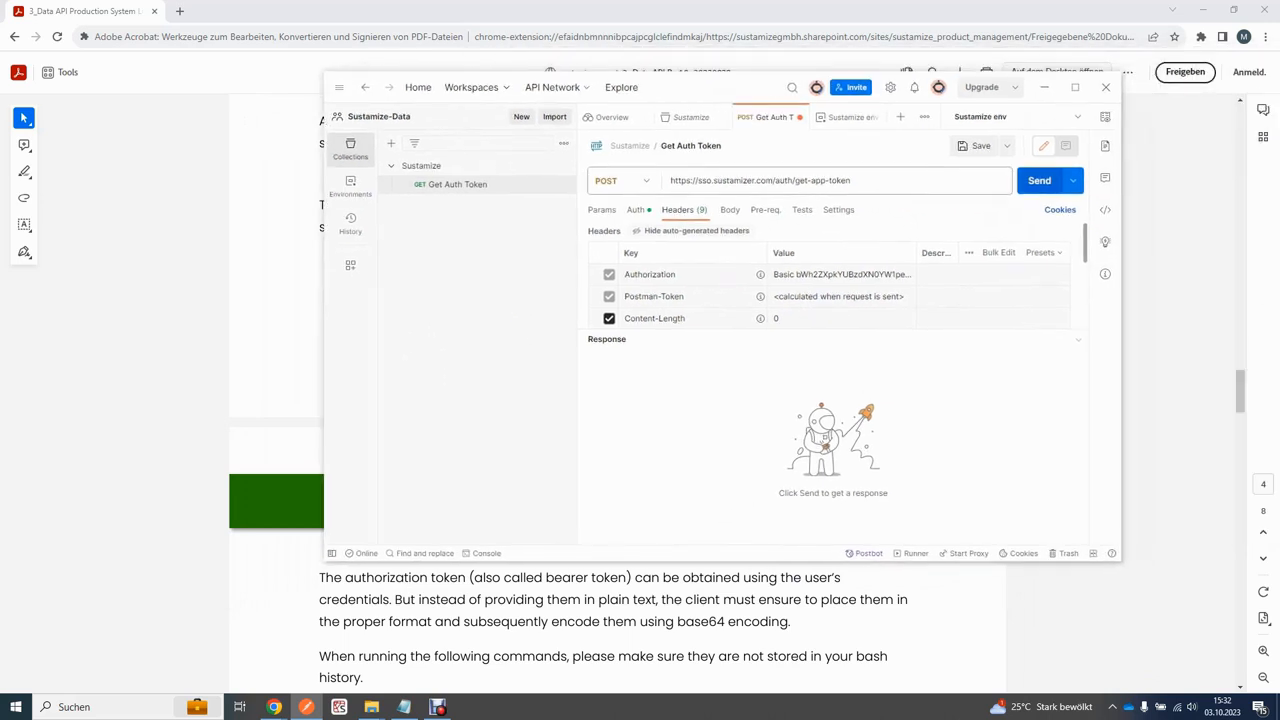
# Step: Send the Get Auth Token request and enlarge the window to view the 200 OK response
pyautogui.click(1039, 180)
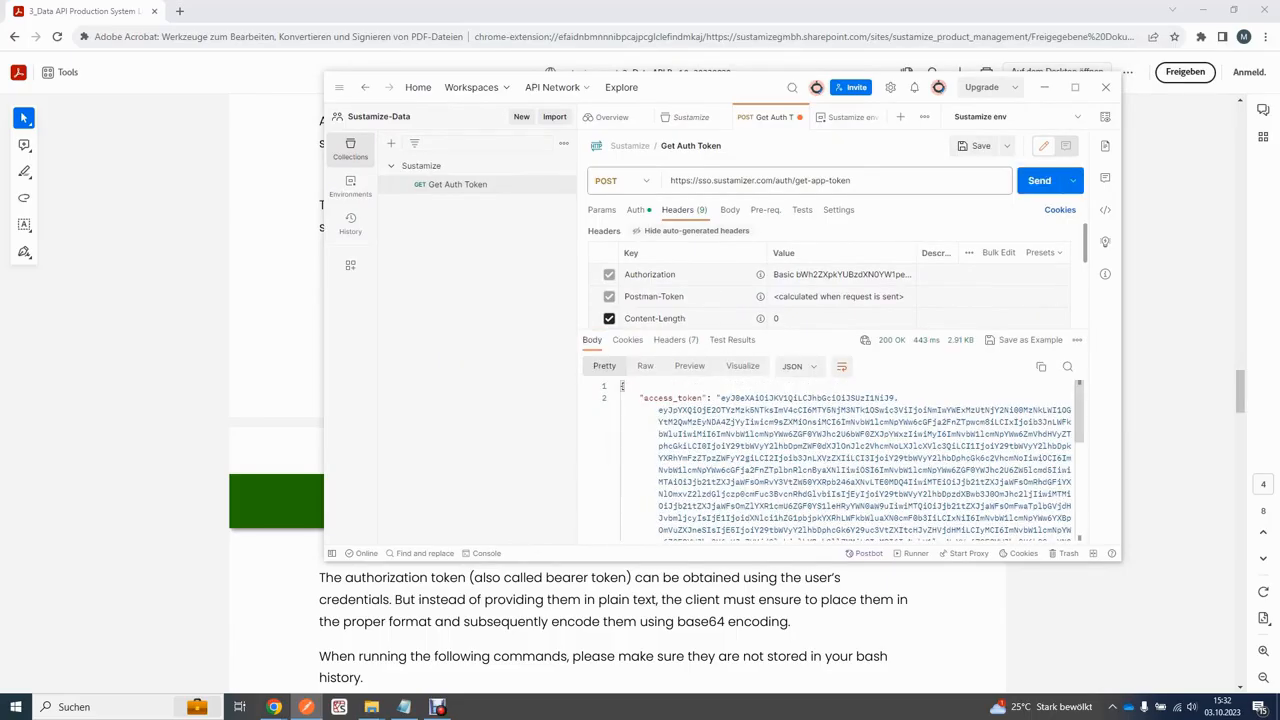
pyautogui.scroll(-1, 621, 386)
pyautogui.moveTo(810, 562); pyautogui.dragTo(811, 648)
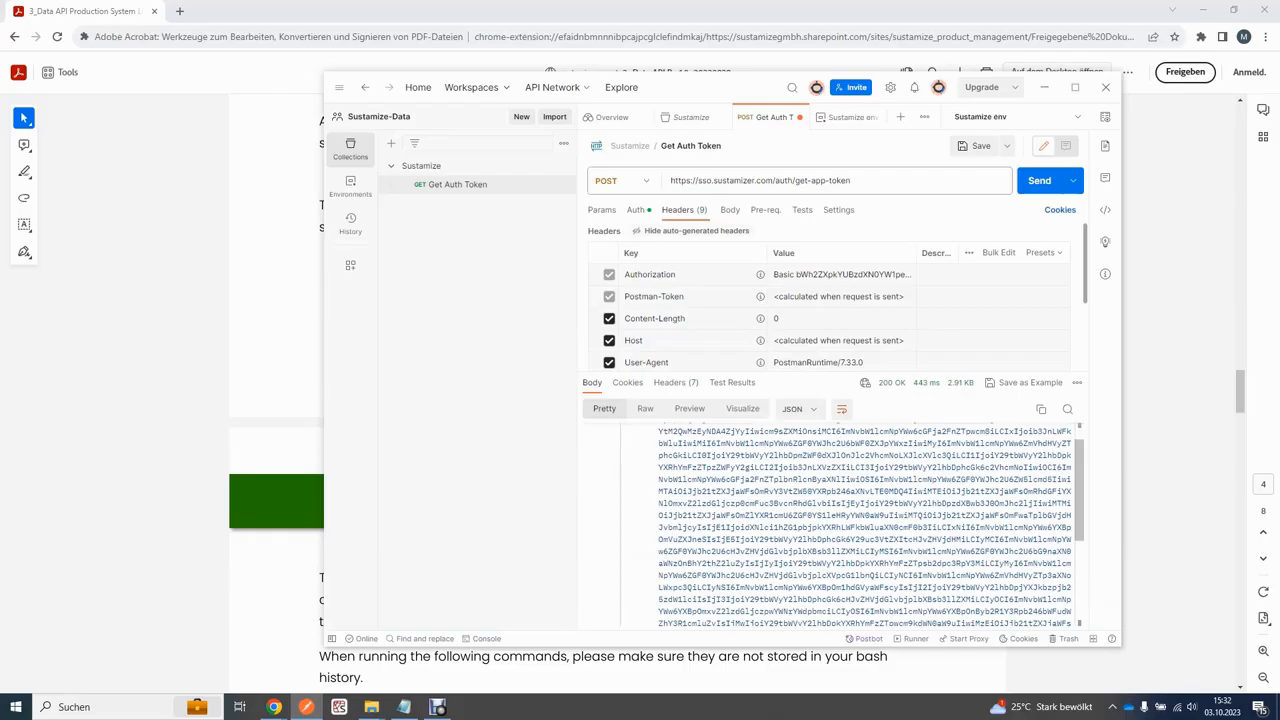
pyautogui.scroll(1, 622, 430)
# Step: Copy the access_token value and return to the PDF's section 3.1 endpoints table
pyautogui.moveTo(621, 430); pyautogui.dragTo(1063, 607)
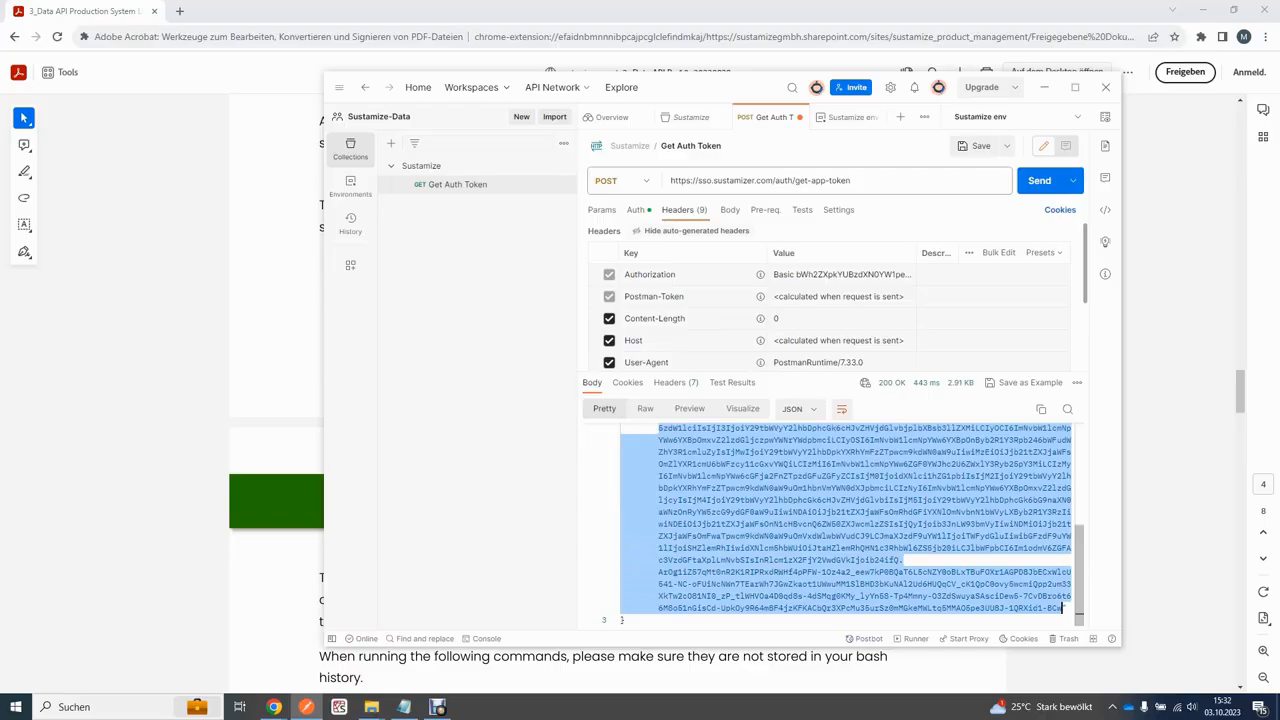
pyautogui.hotkey('alt', 'Tab')
pyautogui.scroll(3, 617, 400)
pyautogui.scroll(10, 617, 400)
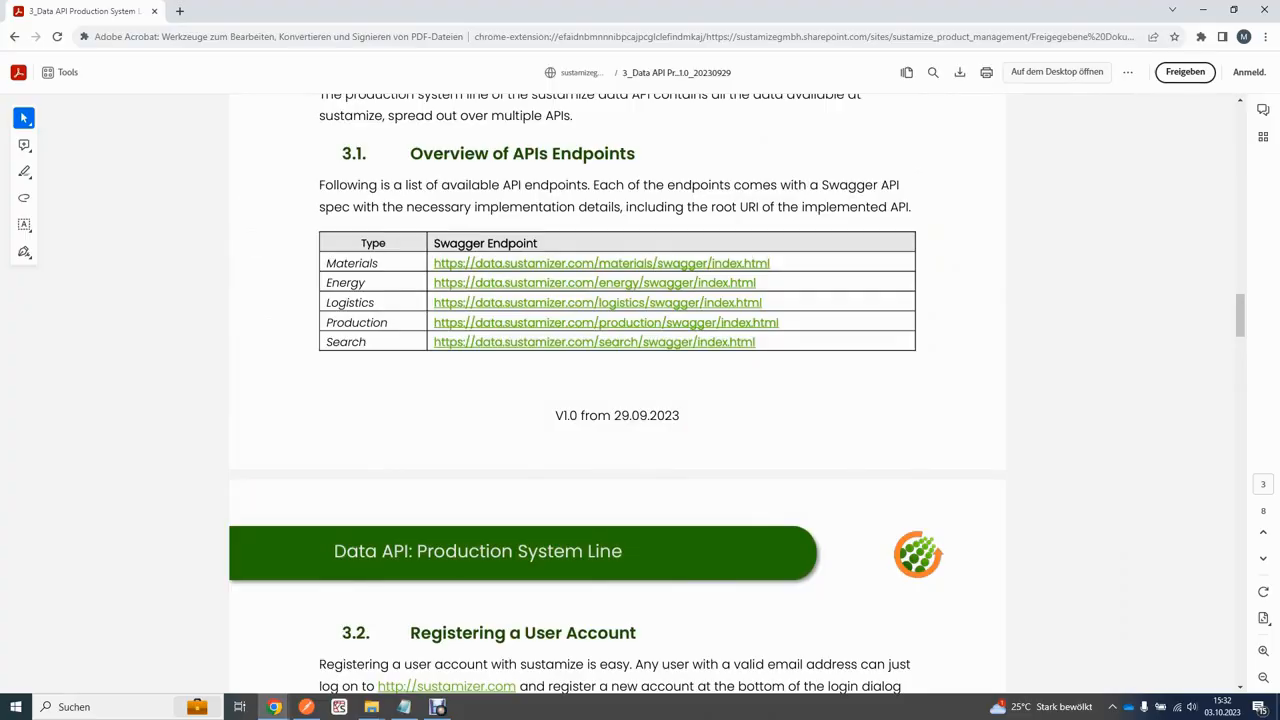
# Step: Open the Materials Swagger link (data.sustamizer.com/materials/swagger/index.html) from the endpoints table in a new tab
pyautogui.click(601, 263)
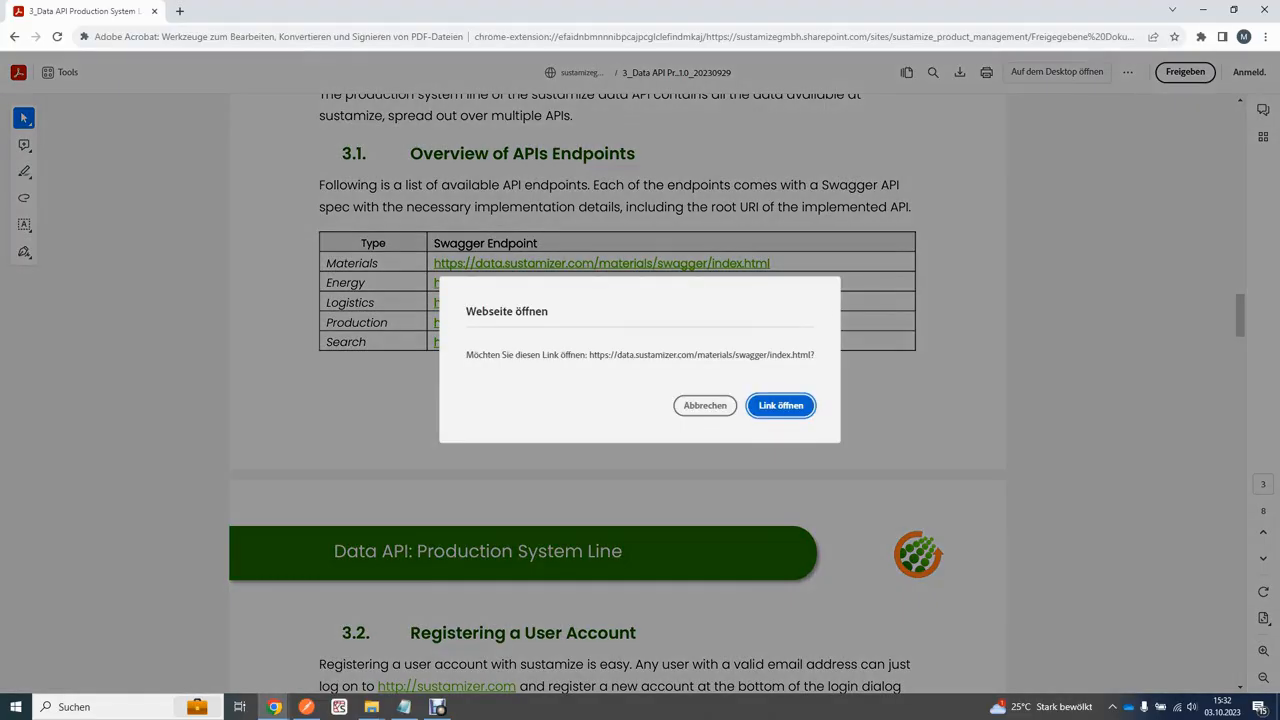
pyautogui.click(705, 405)
pyautogui.scroll(-3, 640, 400)
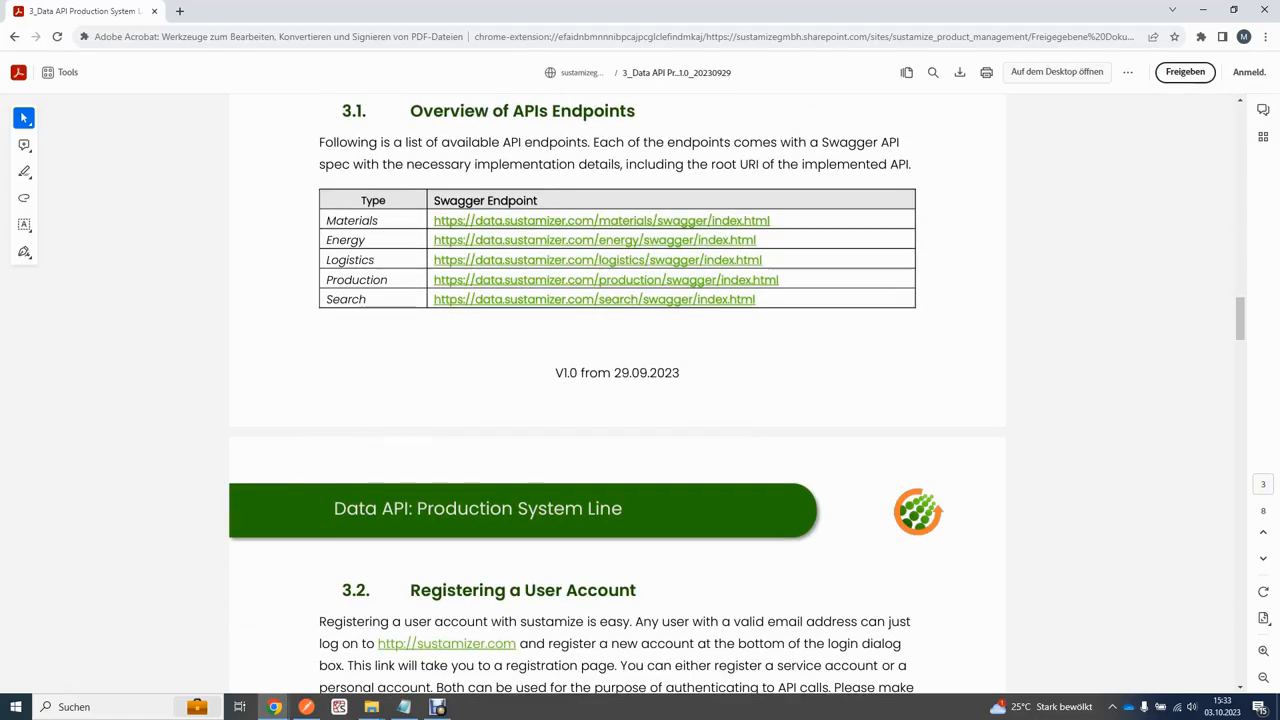
pyautogui.click(601, 220)
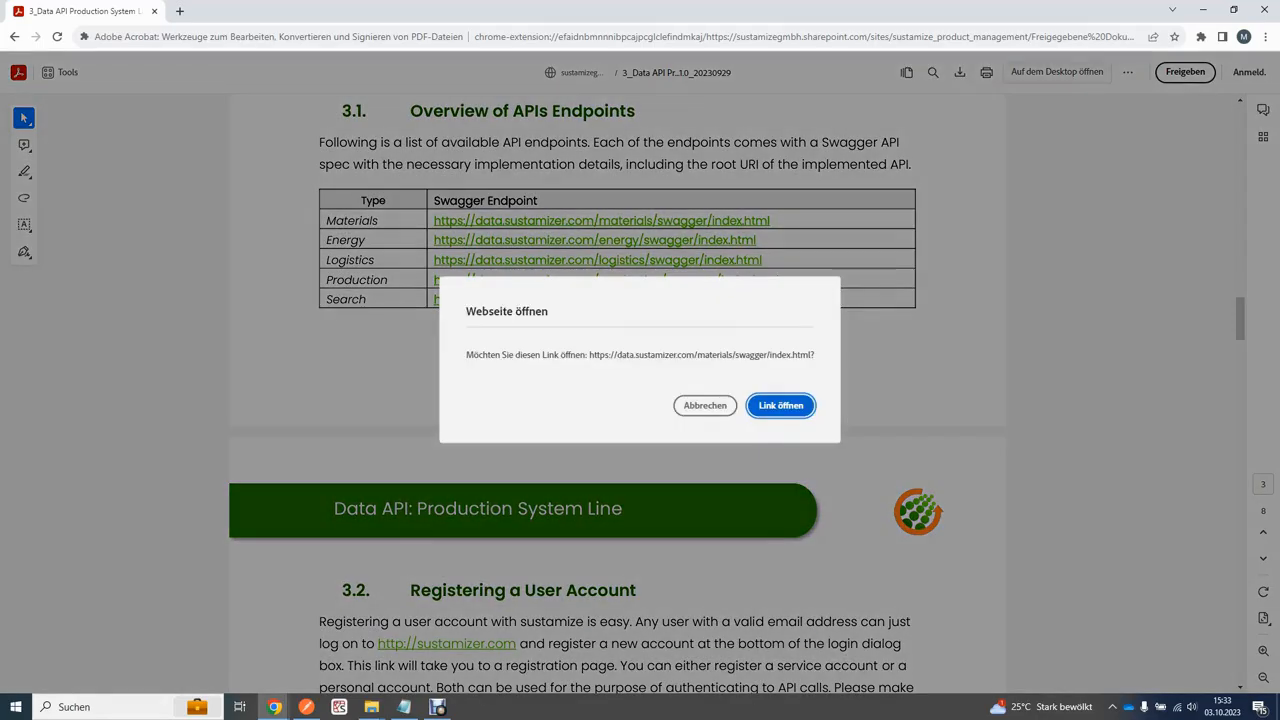
pyautogui.click(781, 406)
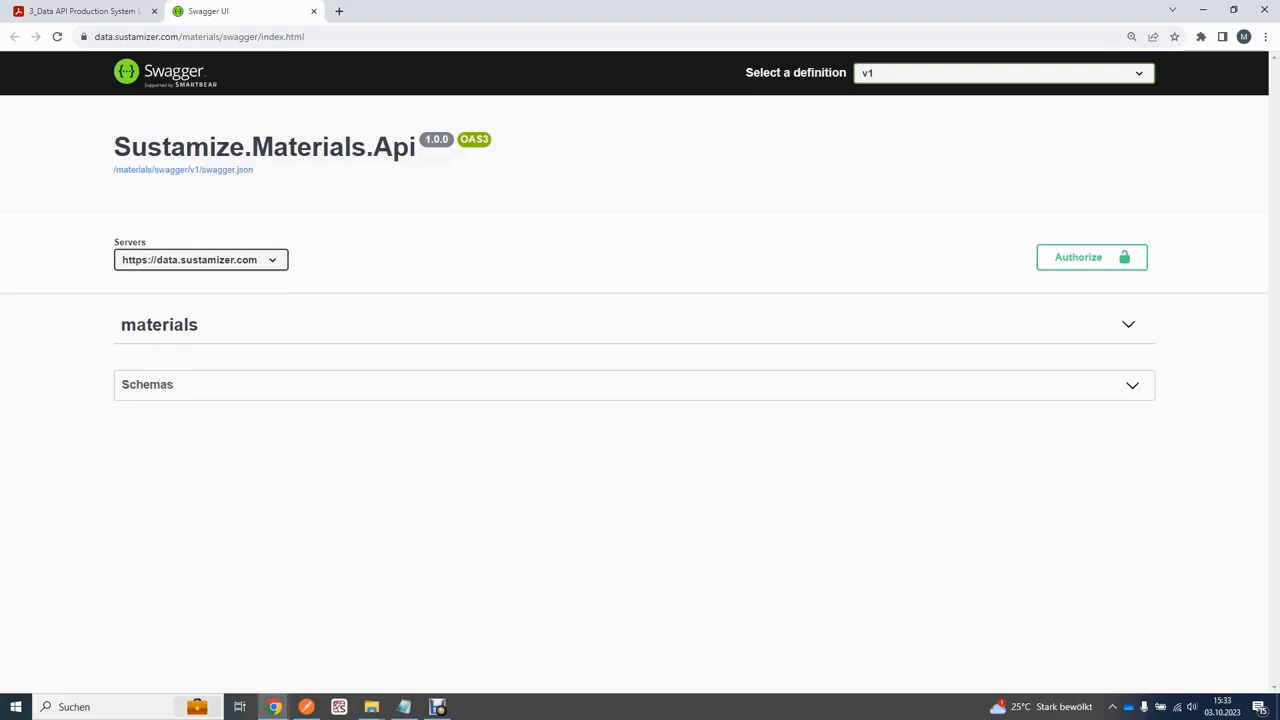
# Step: Authorize Swagger with the pasted JWT bearer token, recheck it, and expand the materials section
pyautogui.click(1092, 257)
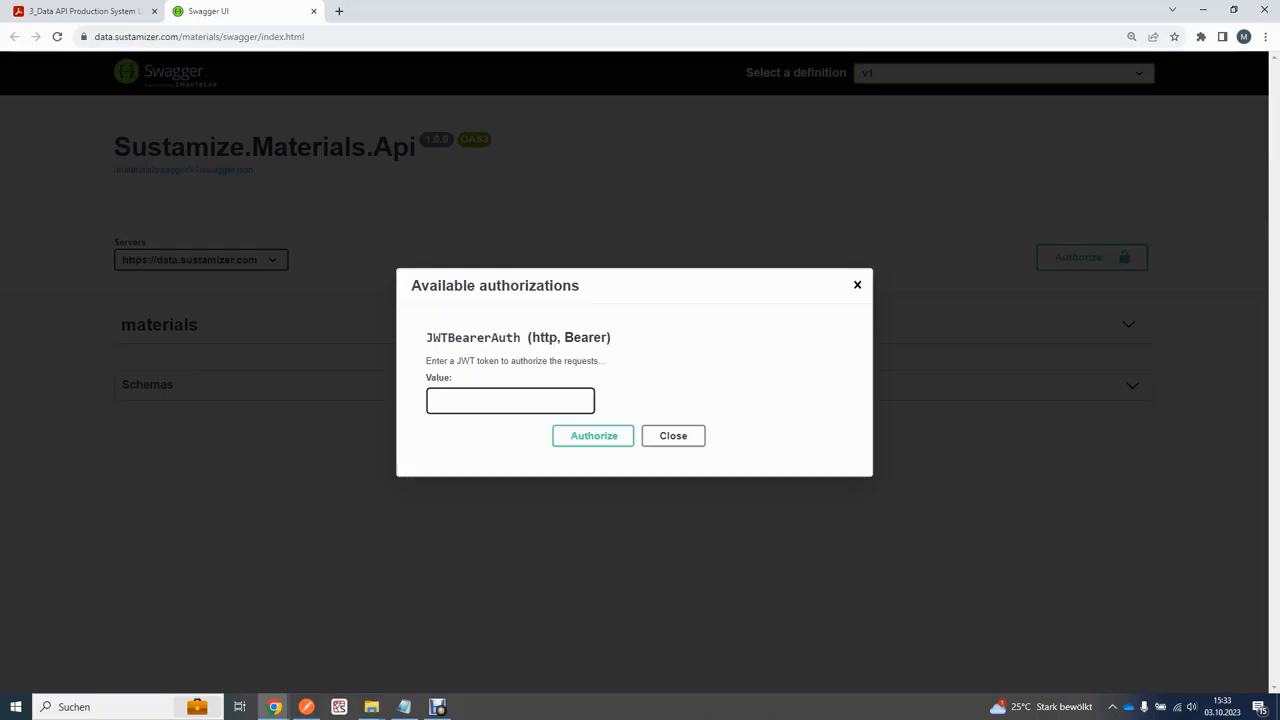
pyautogui.hotkey('ctrl', 'v')
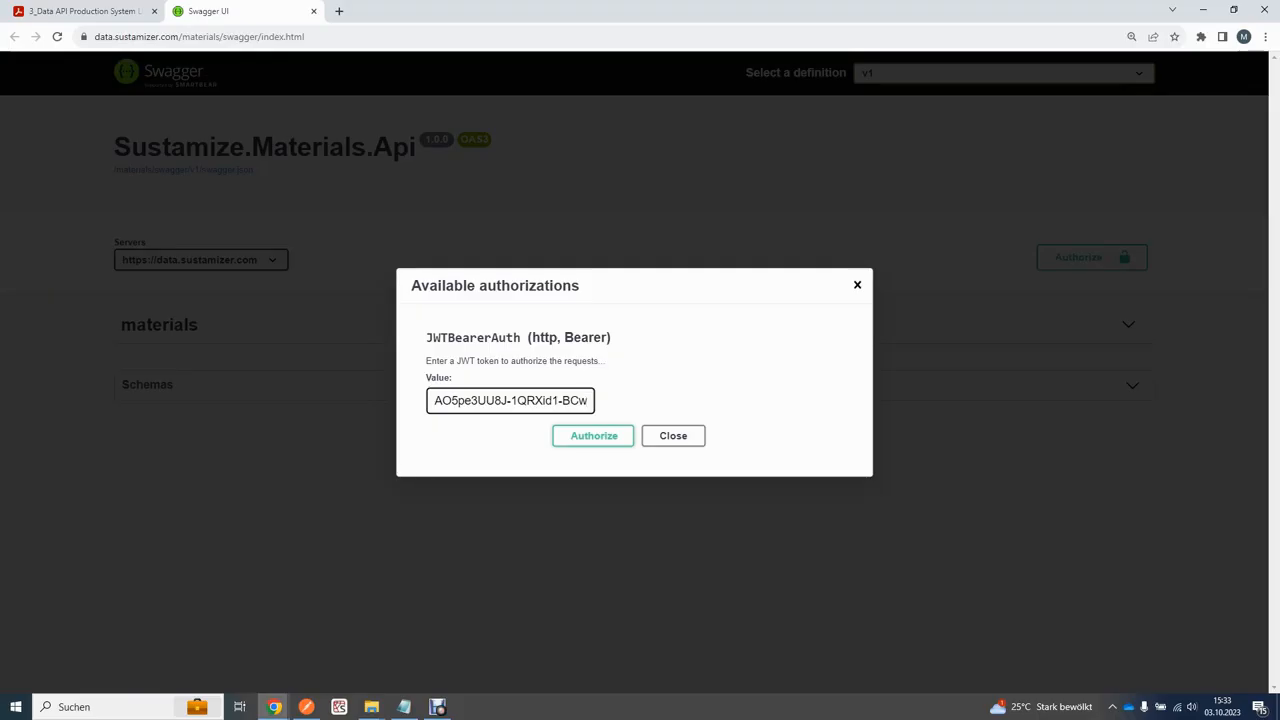
pyautogui.press('Return')
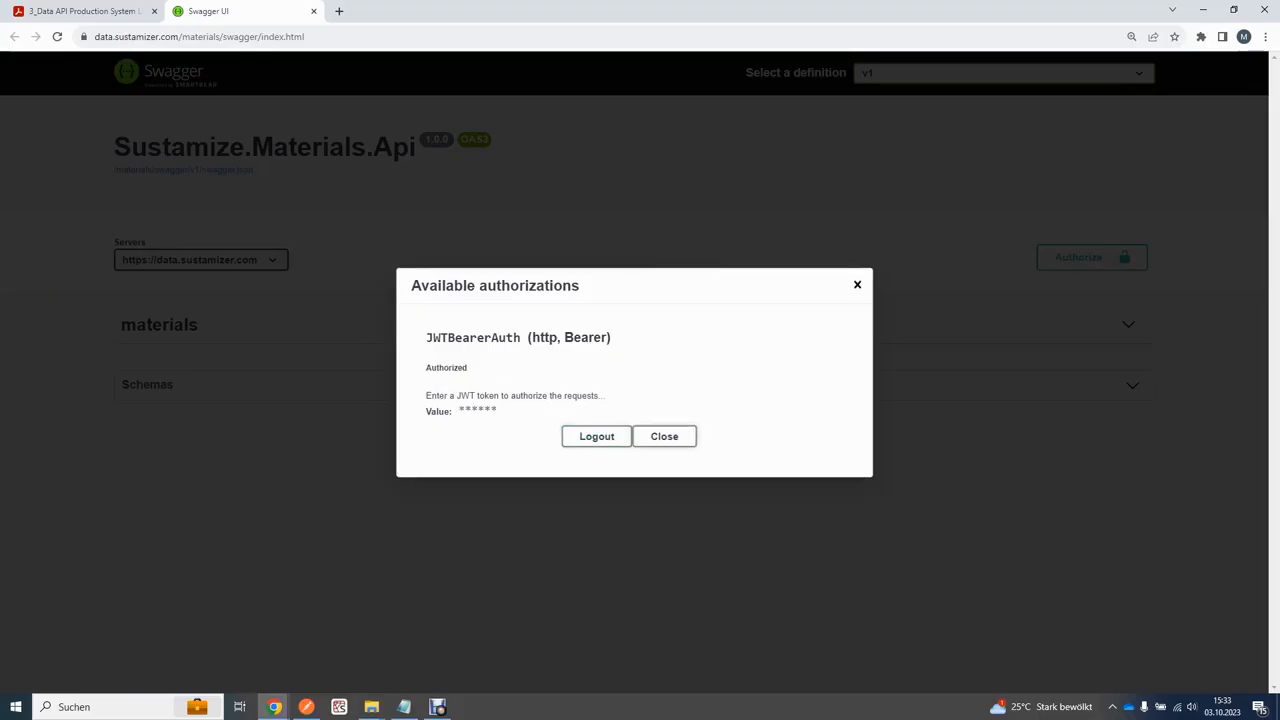
pyautogui.click(664, 436)
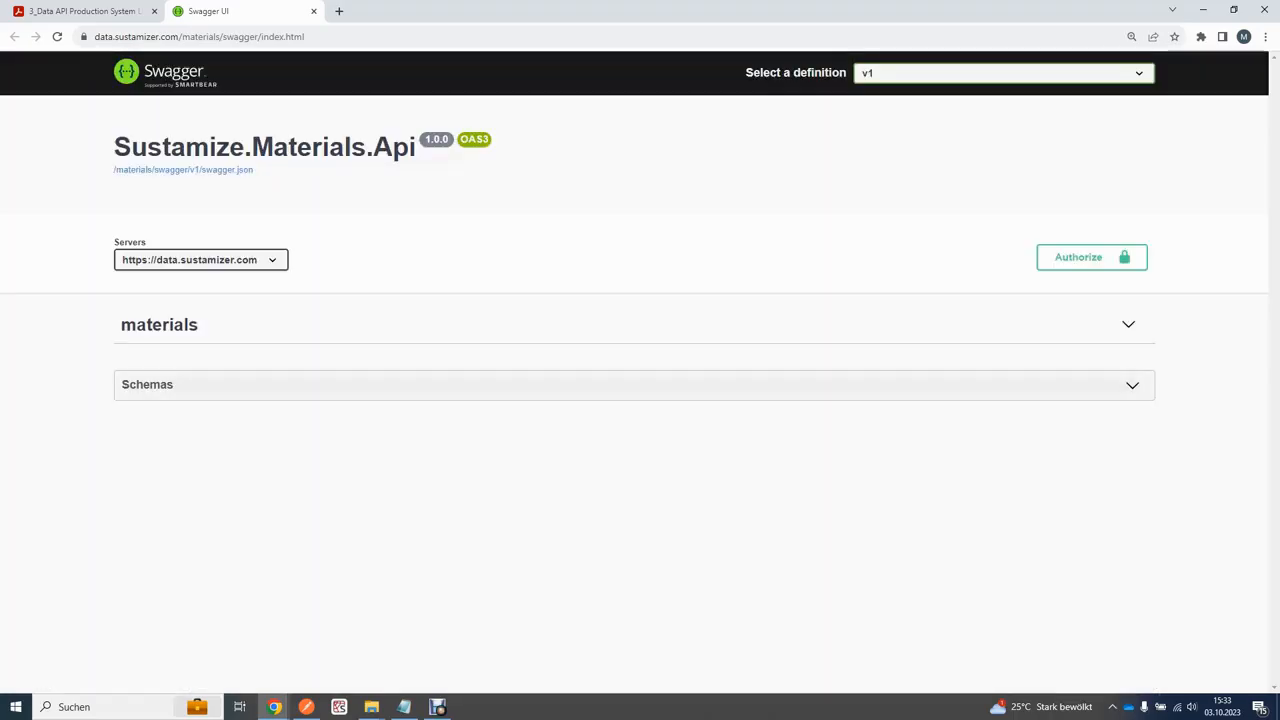
pyautogui.click(1091, 257)
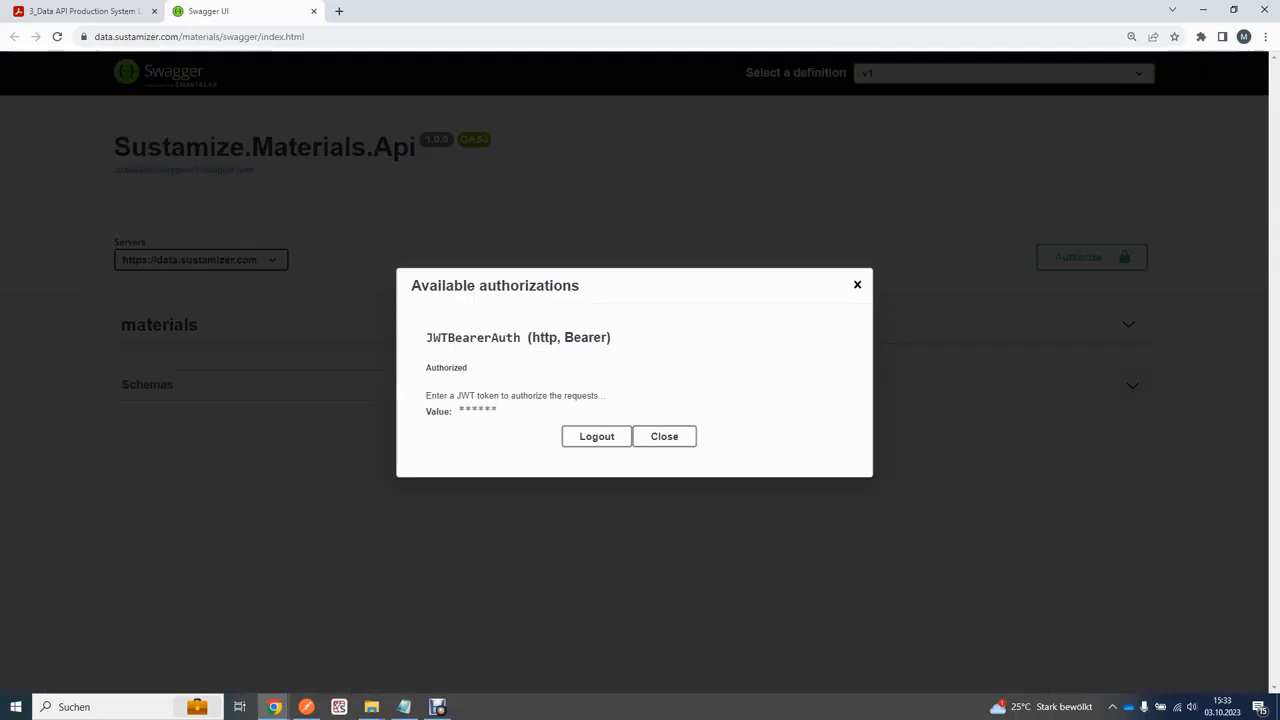
pyautogui.click(664, 436)
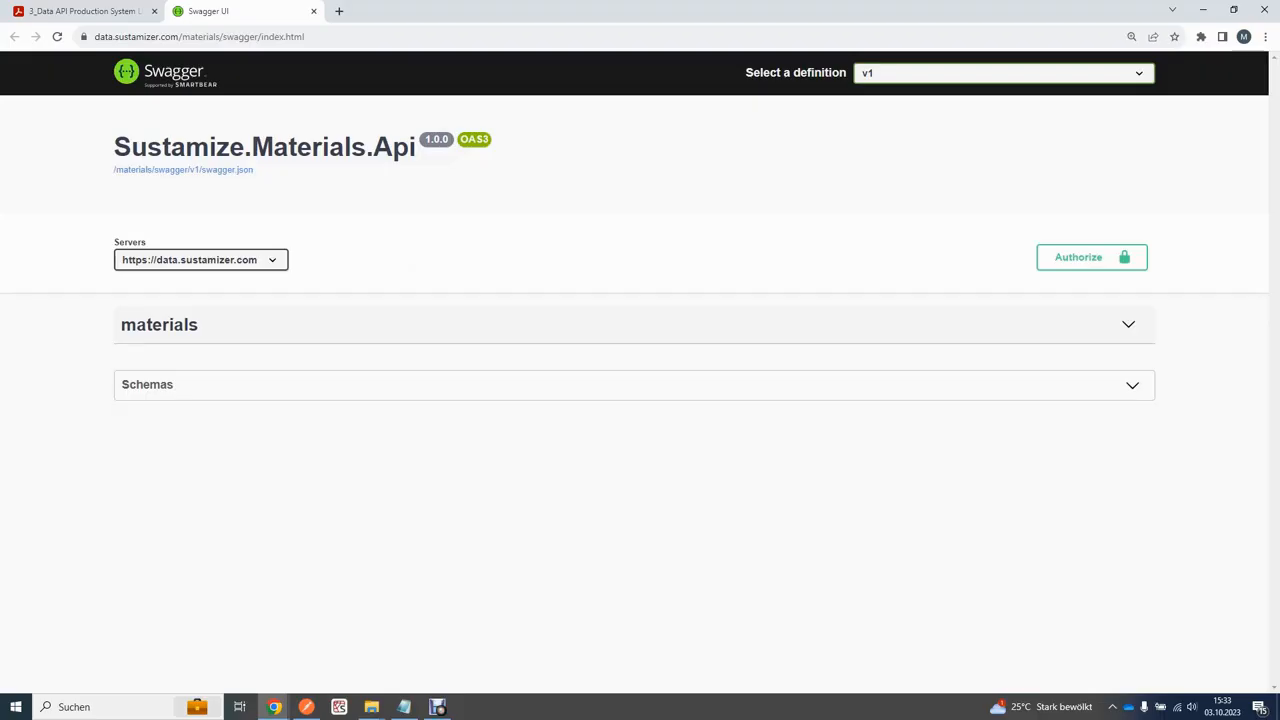
pyautogui.click(1128, 325)
# Step: Expand GET /metals/sid/{sustamizeId} and switch it to Try it out mode
pyautogui.scroll(-3, 640, 400)
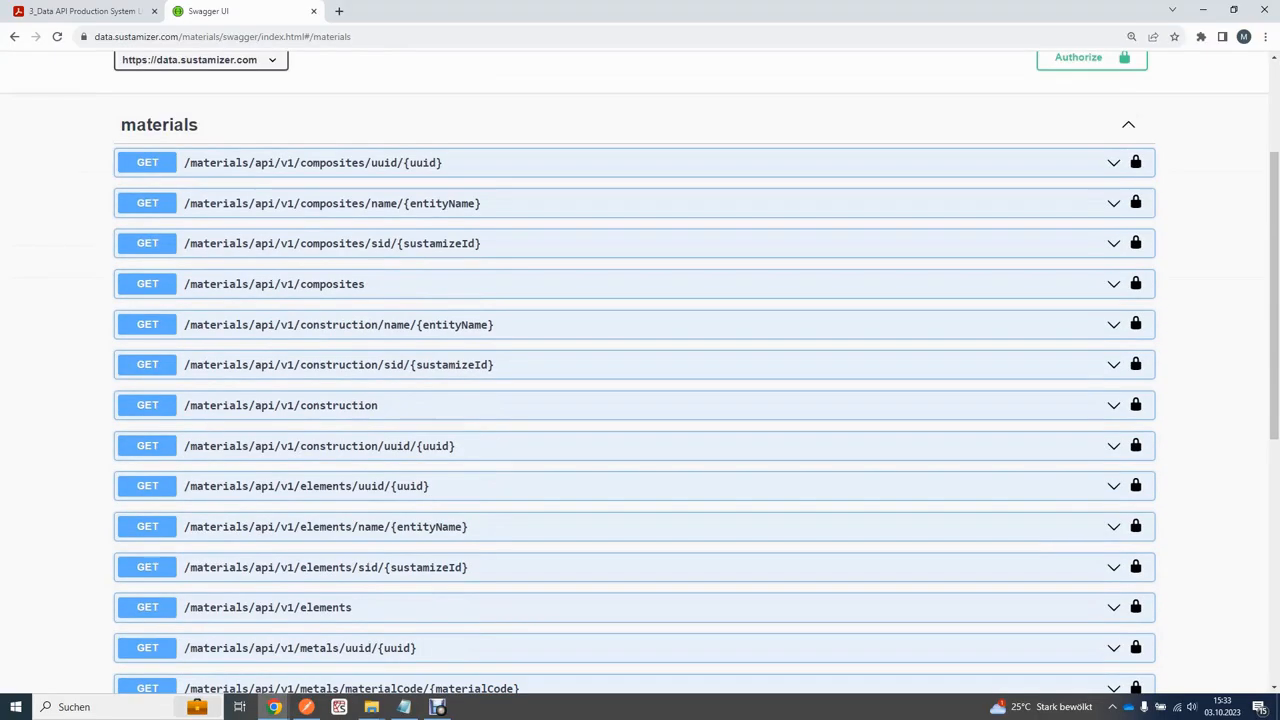
pyautogui.scroll(-2, 640, 400)
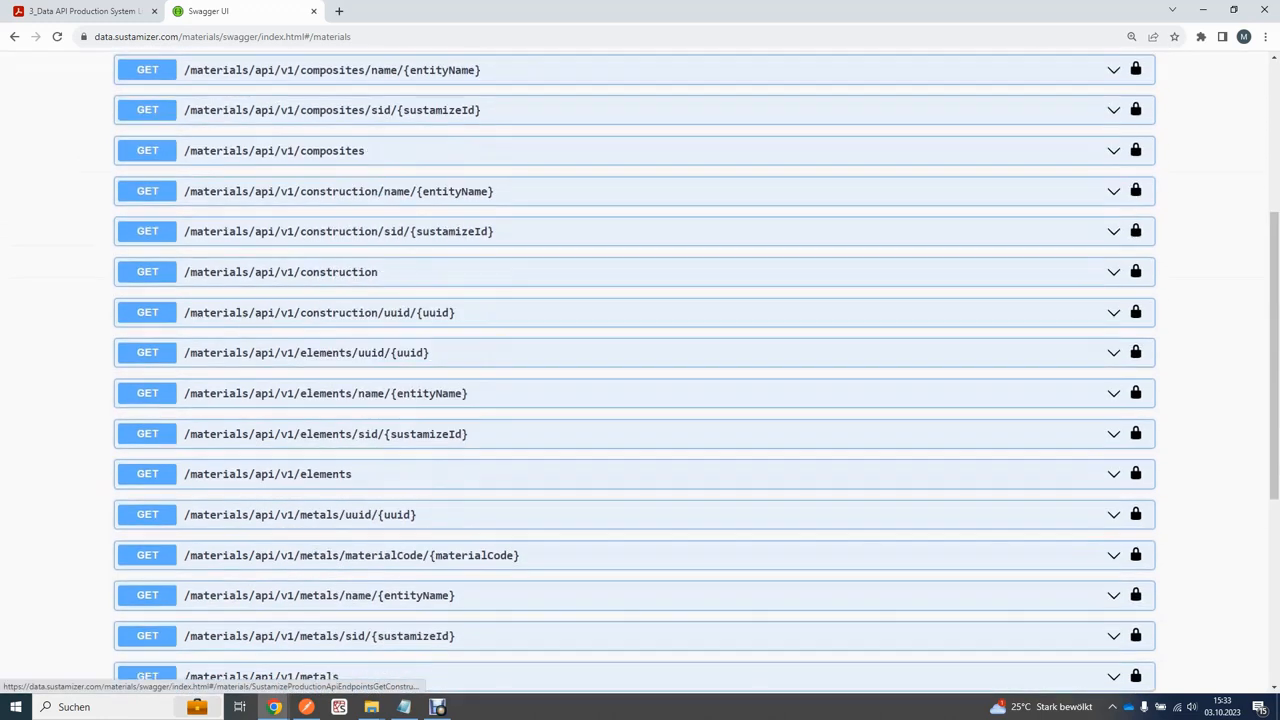
pyautogui.scroll(-1, 640, 400)
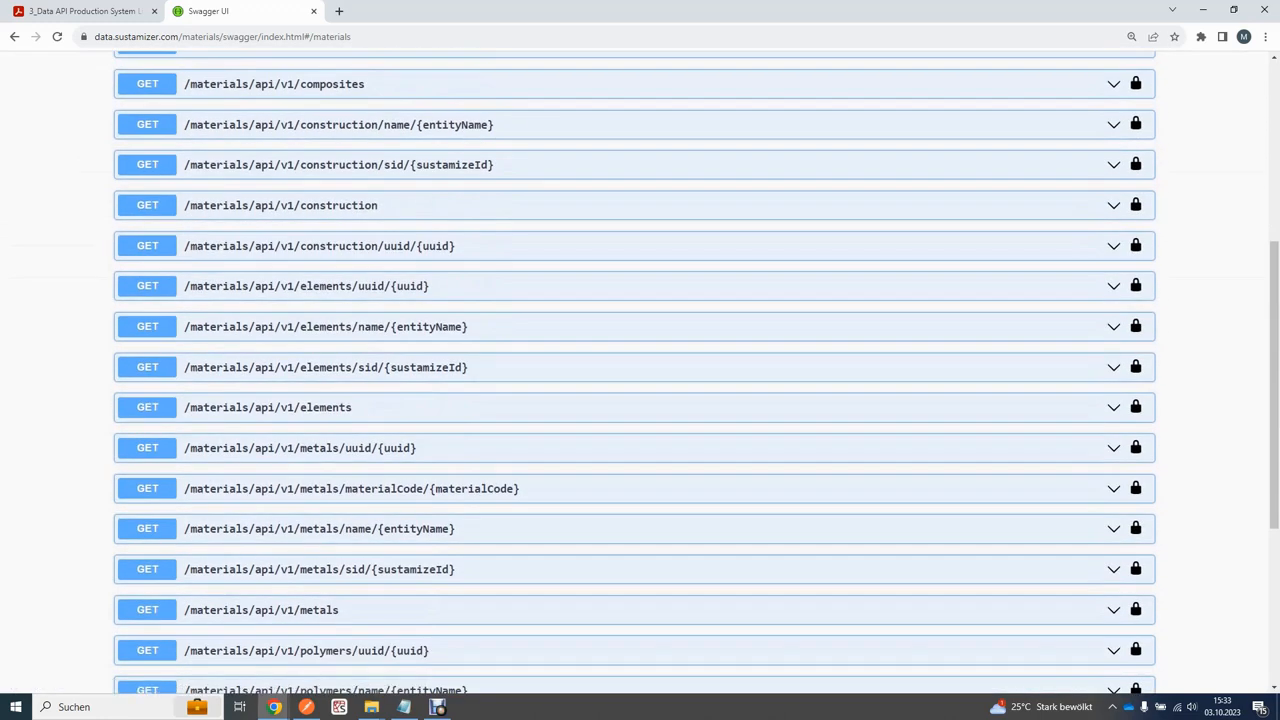
pyautogui.click(320, 569)
pyautogui.scroll(-4, 640, 400)
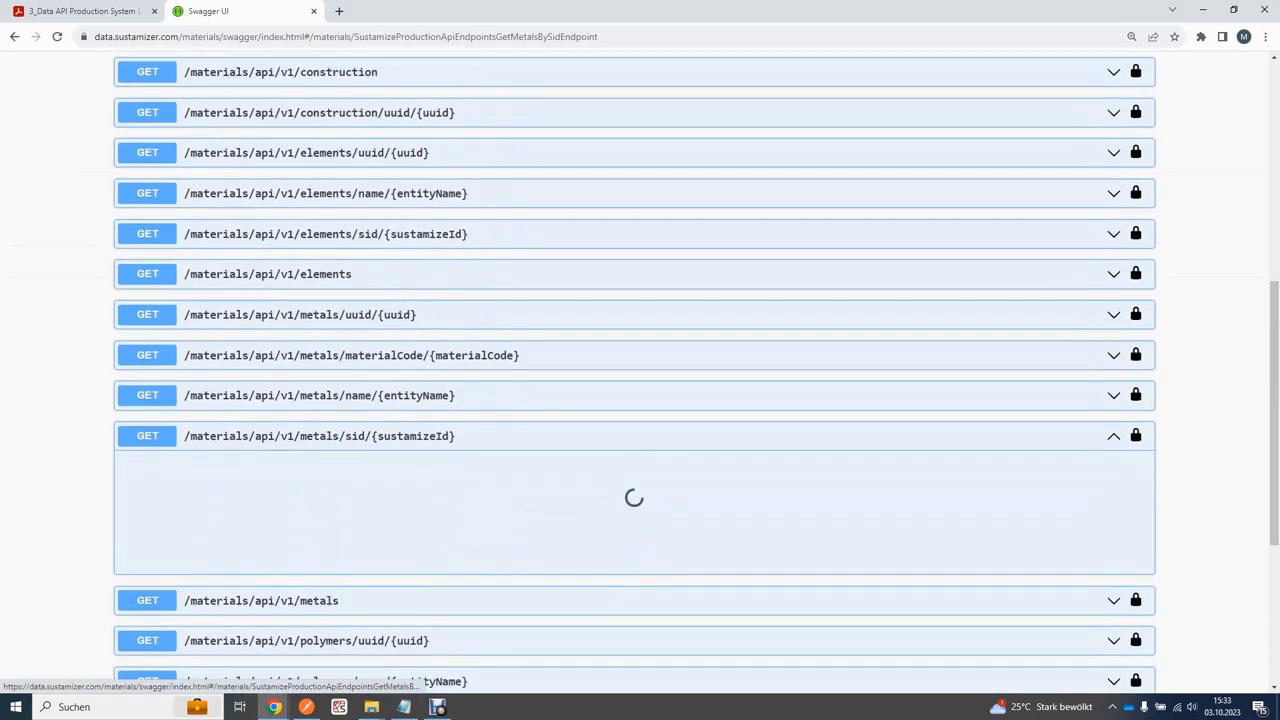
pyautogui.scroll(-1, 640, 400)
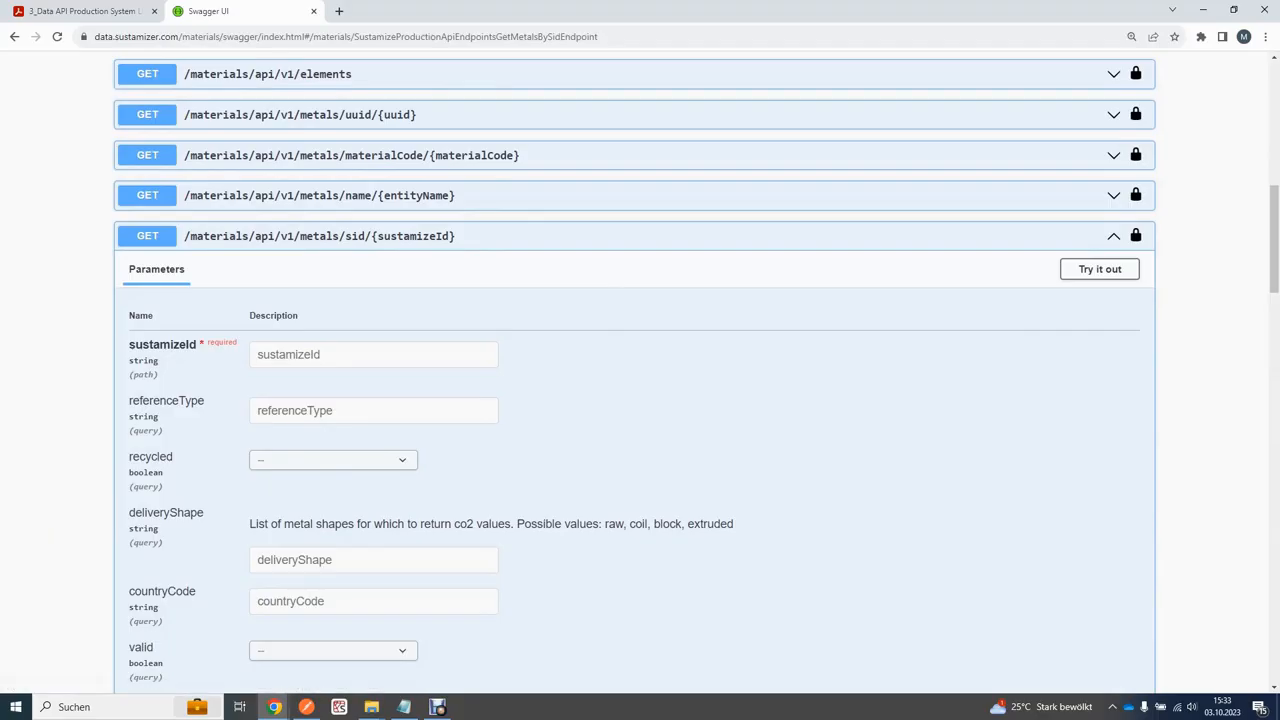
pyautogui.click(1100, 269)
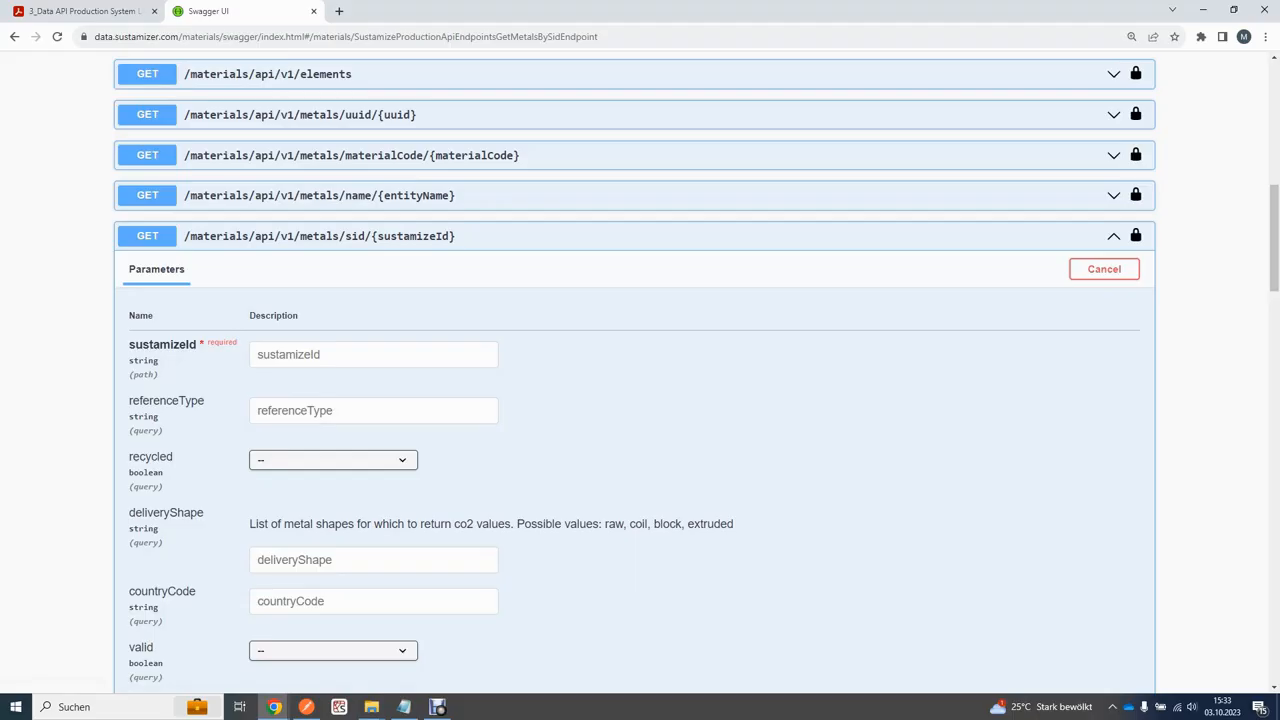
# Step: Execute the request with sustamizeId s-mtl-1 and deliveryShape raw
pyautogui.scroll(-1, 640, 370)
pyautogui.click(373, 288)
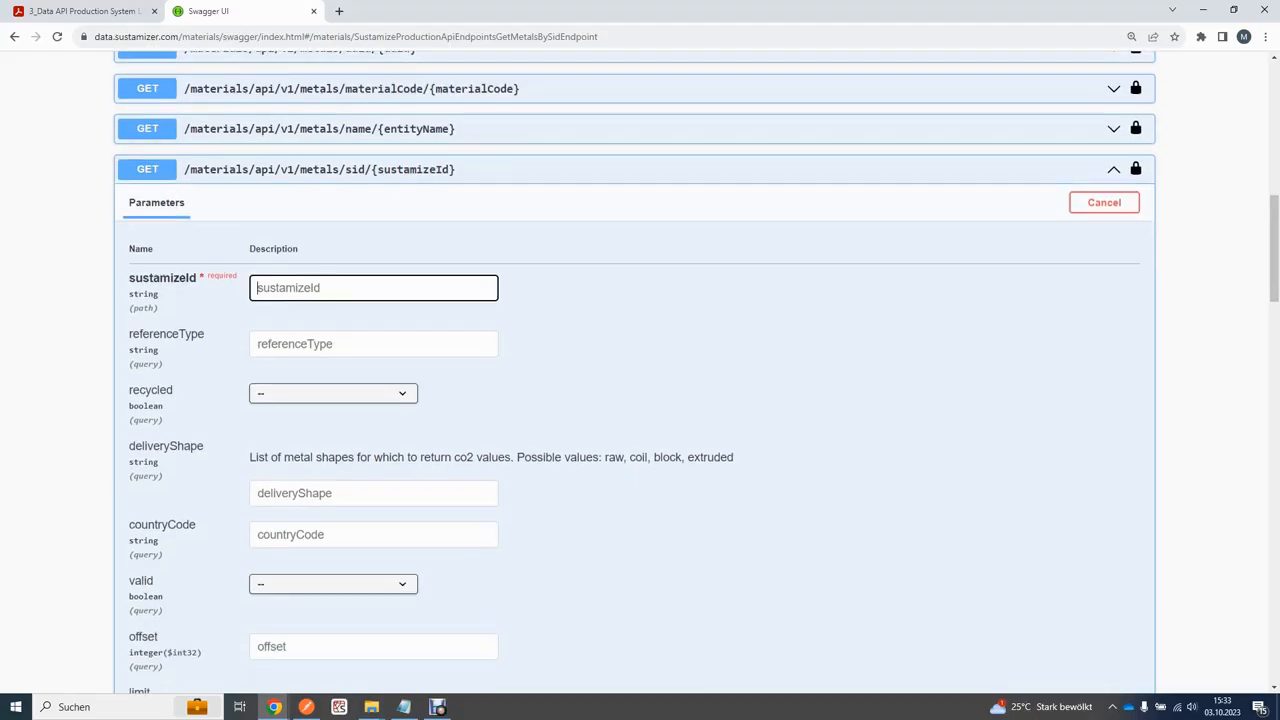
pyautogui.write('s-mtl-1')
pyautogui.scroll(-3, 640, 370)
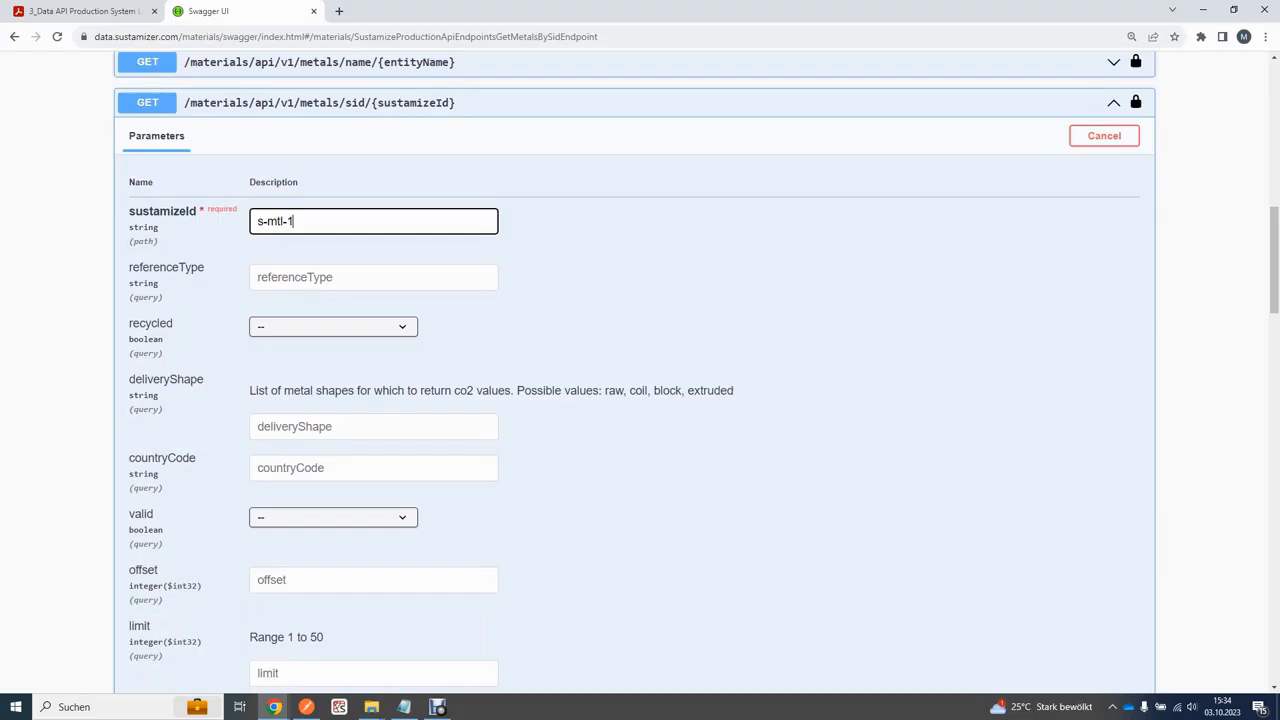
pyautogui.click(374, 293)
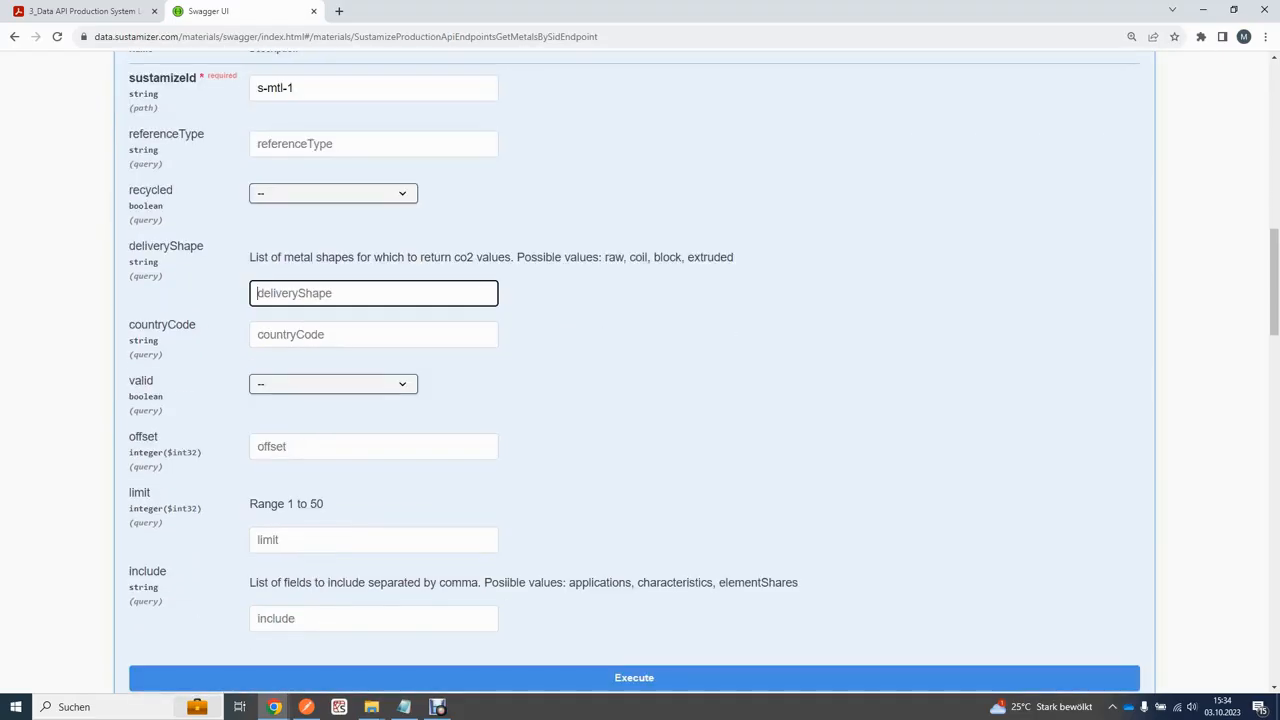
pyautogui.write('raw')
pyautogui.scroll(-1, 640, 370)
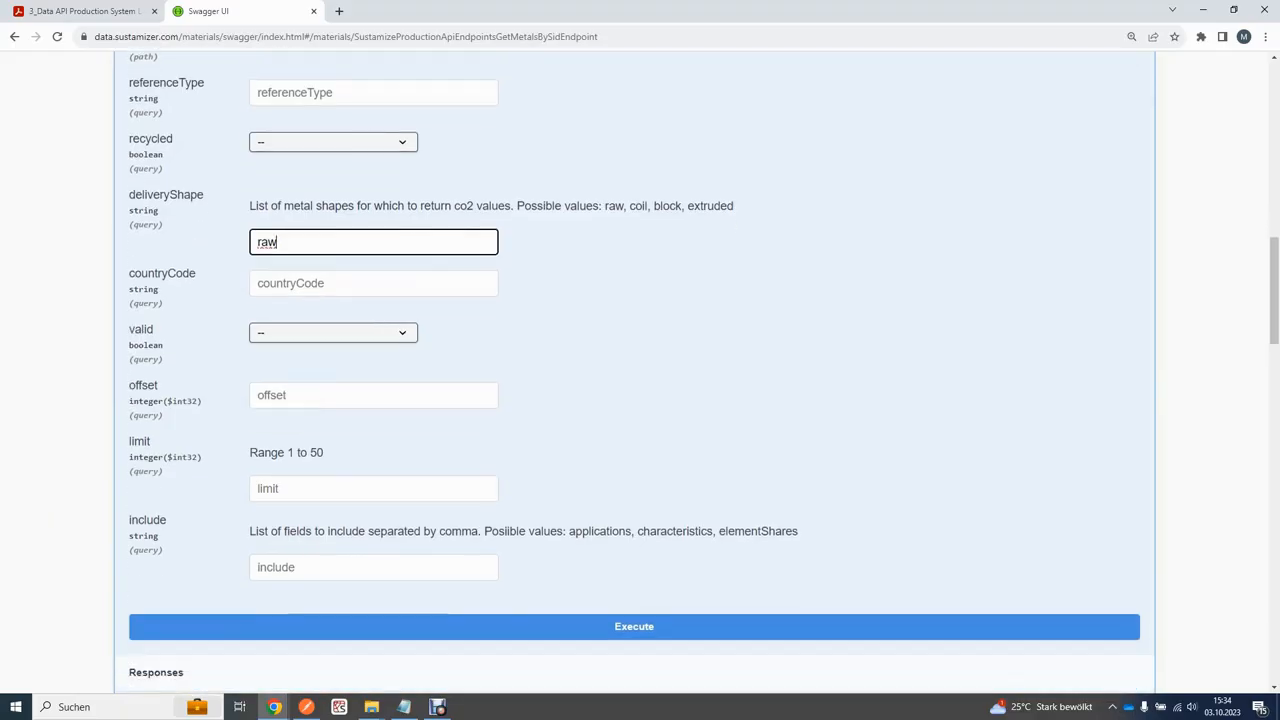
pyautogui.click(634, 611)
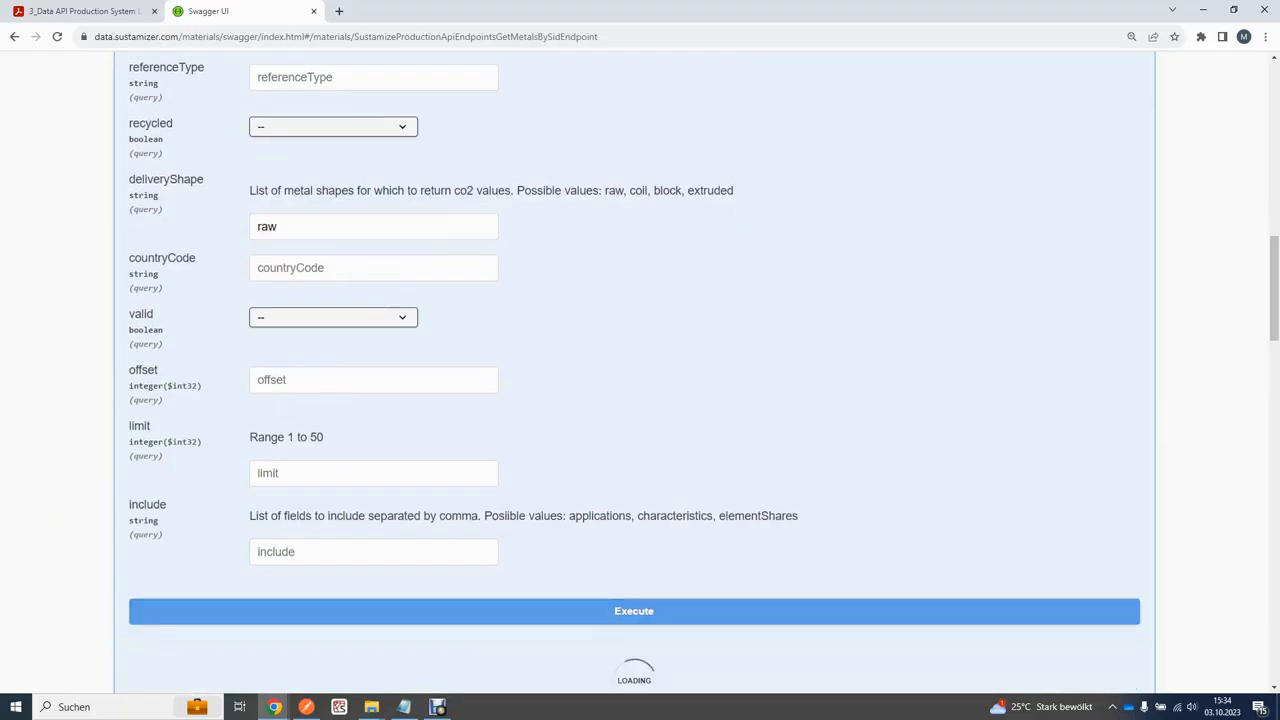
pyautogui.scroll(-8, 634, 611)
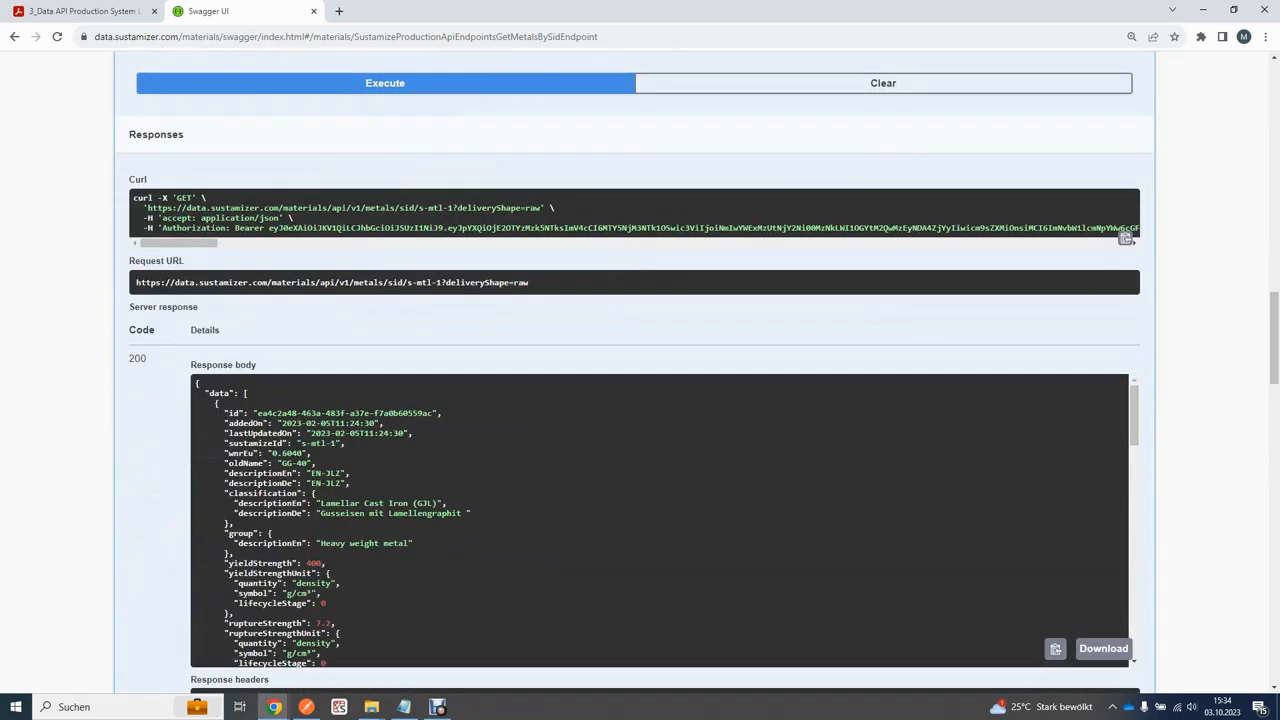
pyautogui.moveTo(200, 386); pyautogui.dragTo(326, 603)
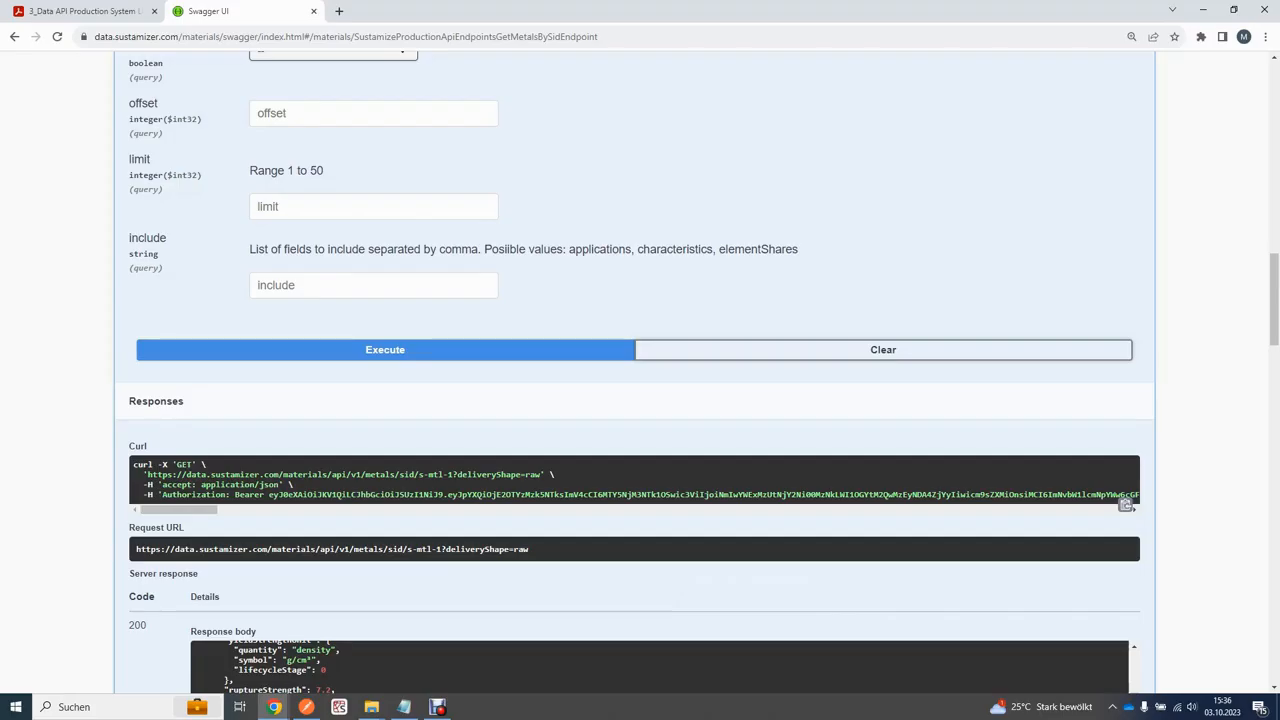